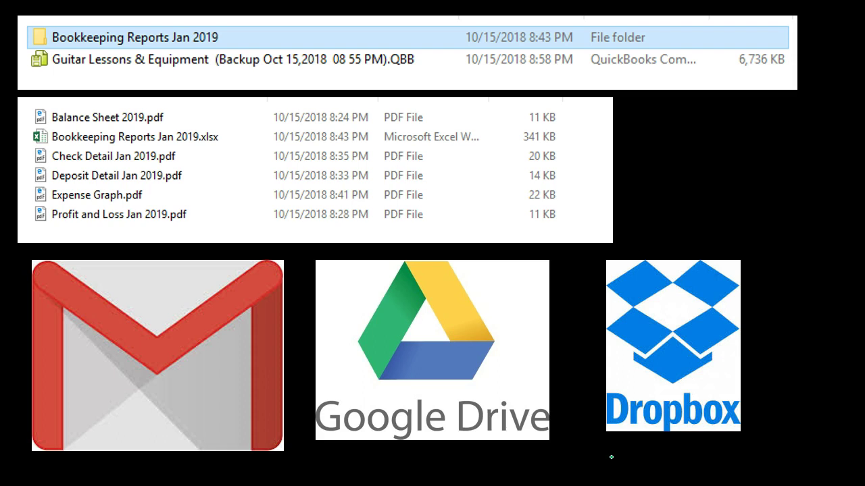
{"action": "left_click", "coordinate": [536, 477]}
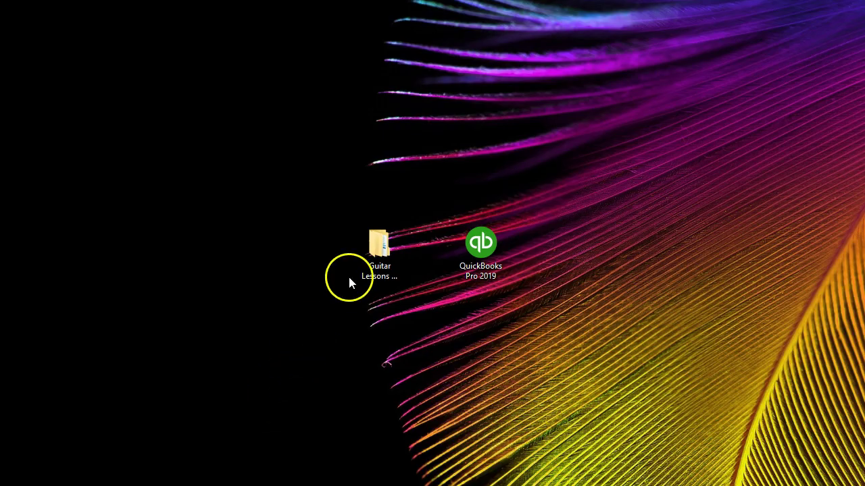
Open the Guitar Lessons & Equipment folder from the desktop and enlarge its window to fill the screen.
{"action": "double_click", "coordinate": [373, 254]}
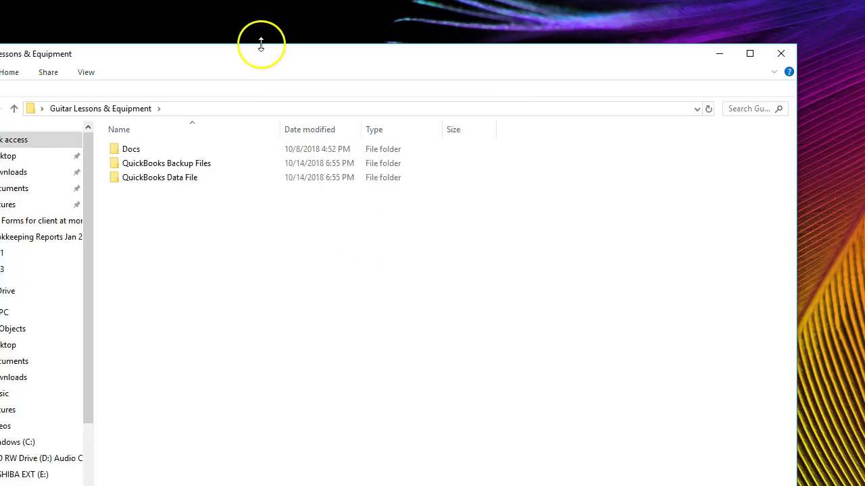
{"action": "left_click_drag", "start_coordinate": [263, 50], "coordinate": [296, 13]}
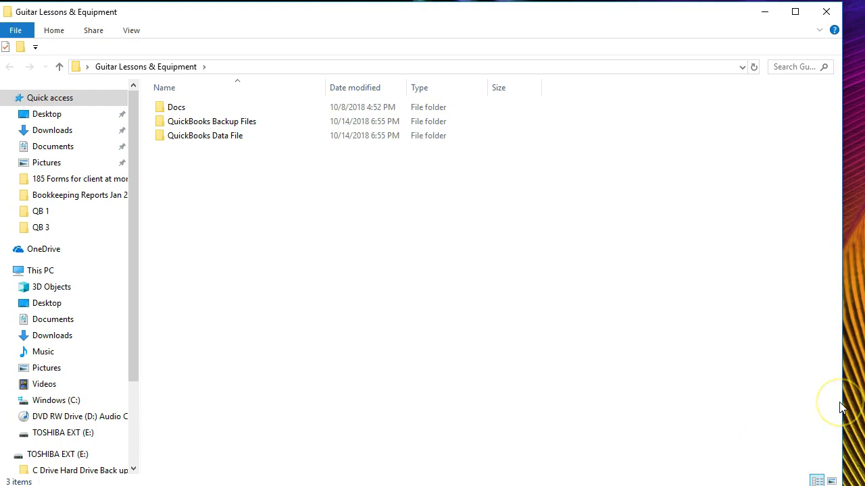
{"action": "left_click_drag", "start_coordinate": [840, 406], "coordinate": [859, 403]}
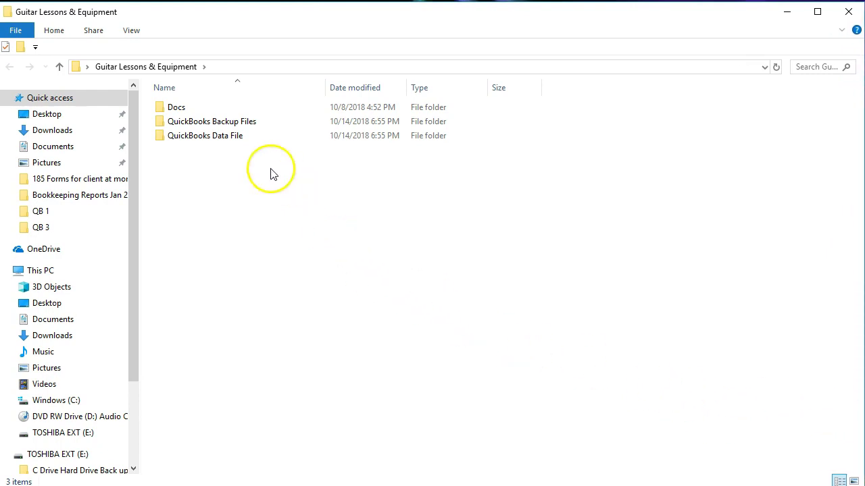
Go to the January 2019 Reports folder through Docs, 2019 and 01.19.
{"action": "left_click", "coordinate": [189, 108]}
{"action": "double_click", "coordinate": [189, 109]}
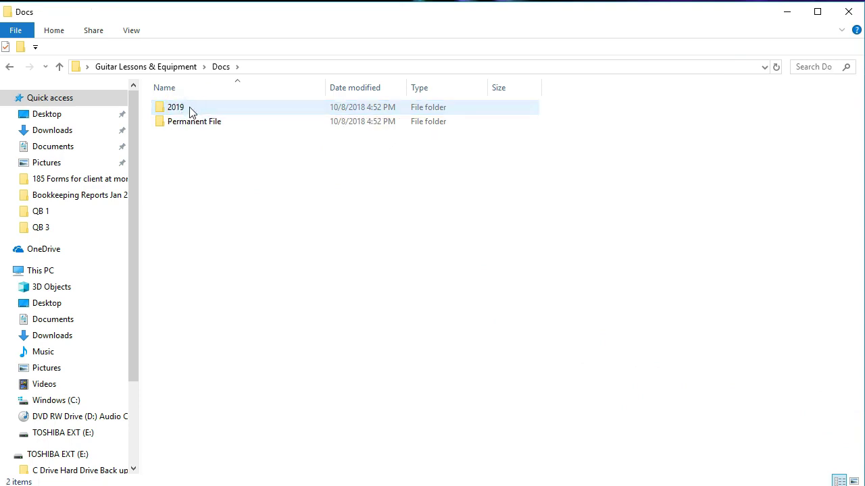
{"action": "double_click", "coordinate": [190, 109]}
{"action": "double_click", "coordinate": [190, 109]}
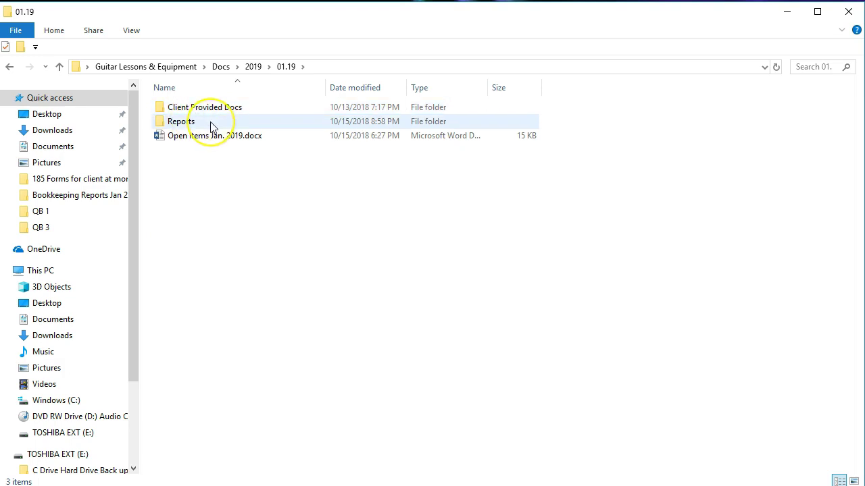
{"action": "double_click", "coordinate": [210, 123]}
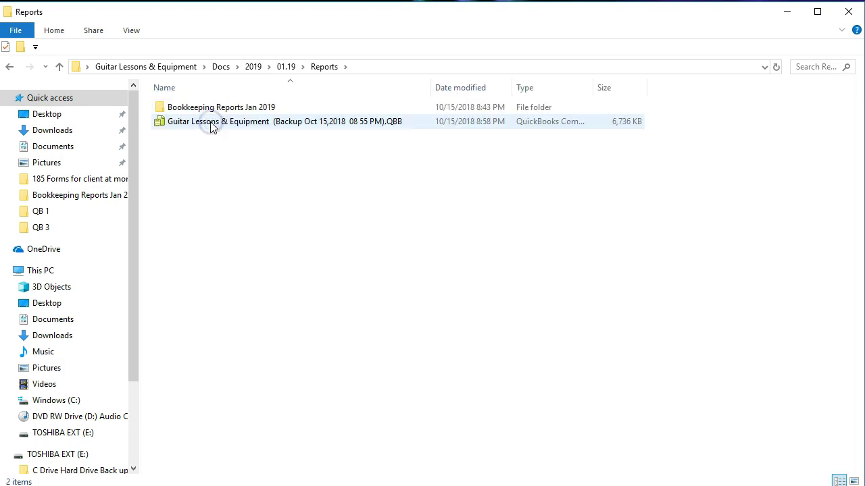
Examine the PDF and Excel reports inside the Bookkeeping Reports Jan 2019 folder, then return to the Reports folder.
{"action": "left_click", "coordinate": [197, 111]}
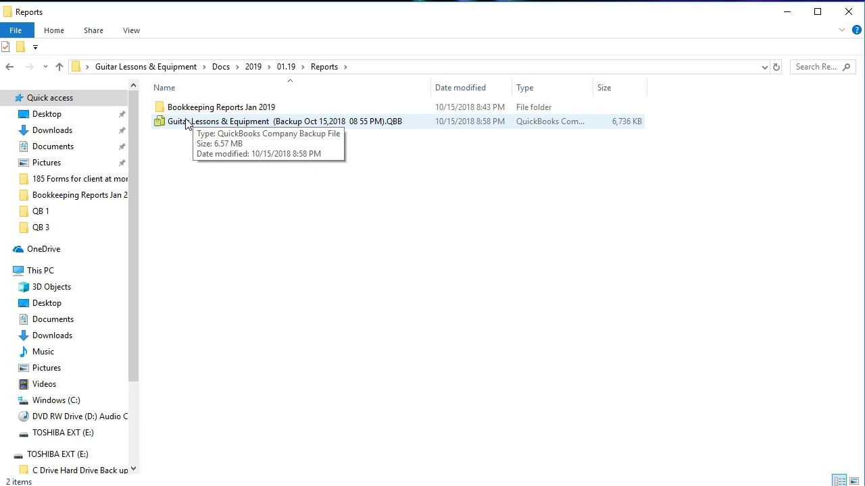
{"action": "double_click", "coordinate": [192, 108]}
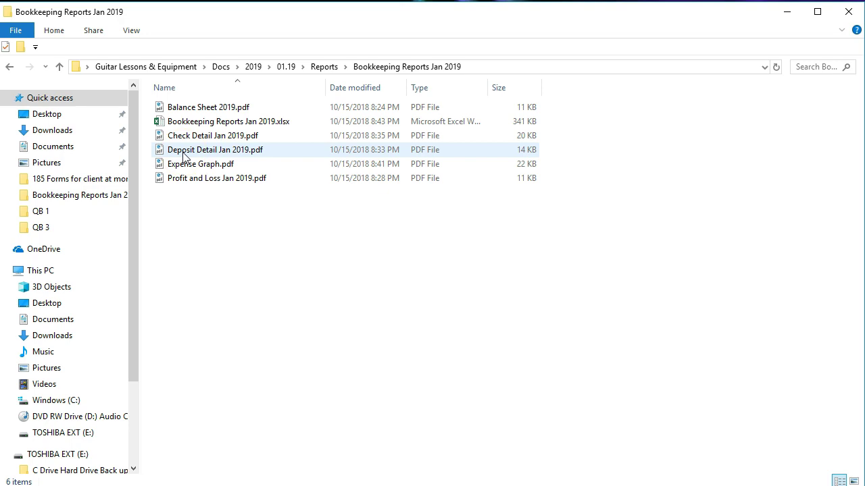
{"action": "mouse_move", "coordinate": [188, 139]}
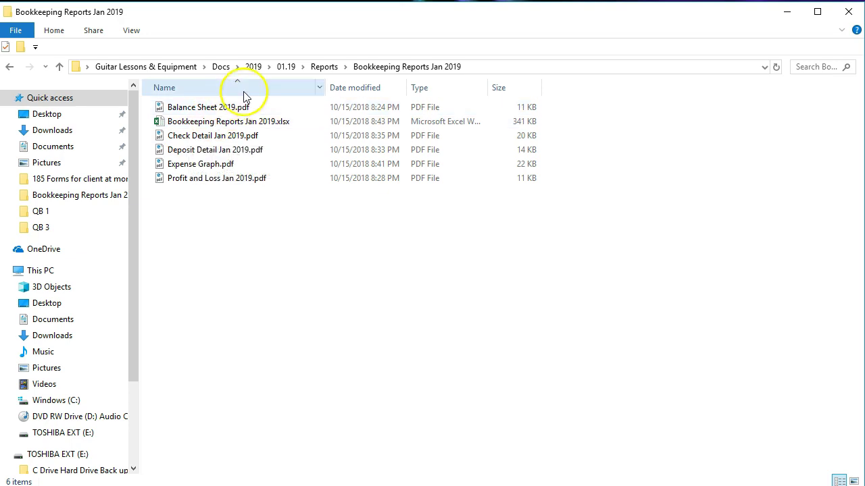
{"action": "left_click", "coordinate": [316, 69]}
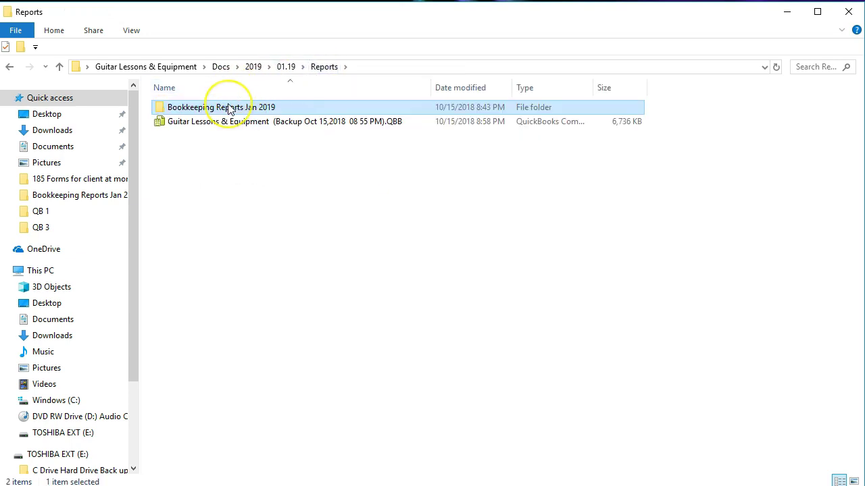
{"action": "mouse_move", "coordinate": [230, 110]}
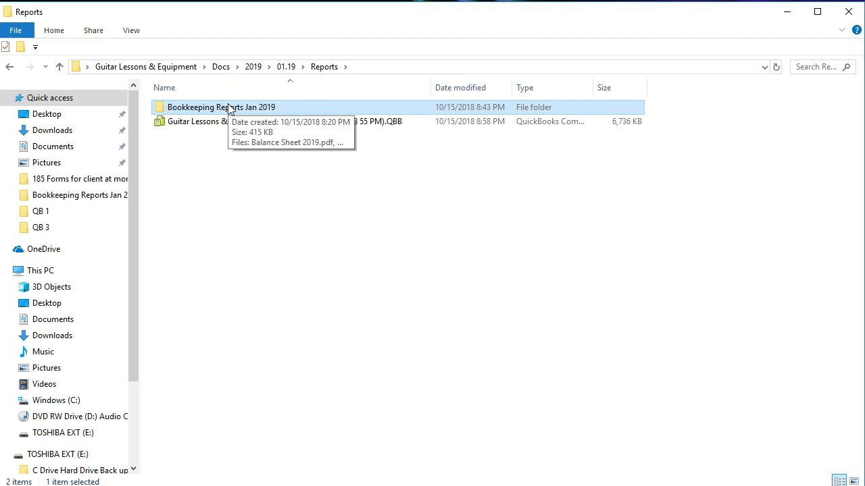
{"action": "double_click", "coordinate": [230, 109]}
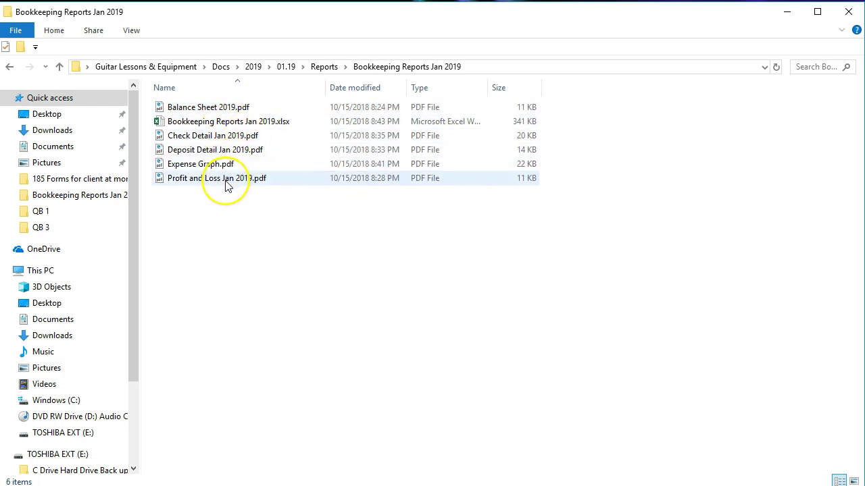
{"action": "mouse_move", "coordinate": [227, 187]}
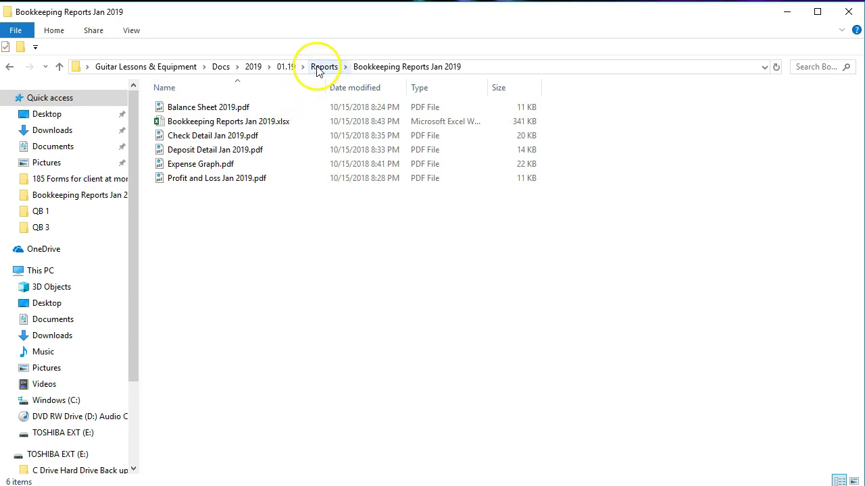
{"action": "left_click", "coordinate": [195, 124]}
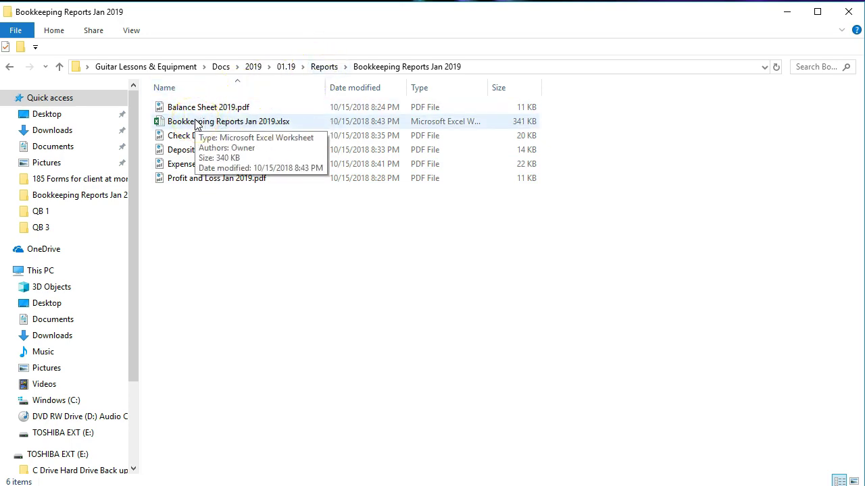
{"action": "left_click", "coordinate": [193, 128]}
{"action": "left_click", "coordinate": [323, 71]}
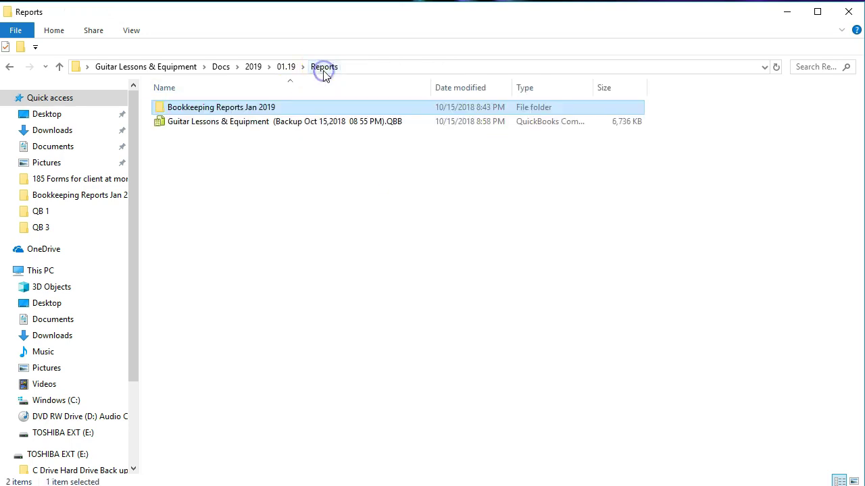
Try to compress the Bookkeeping Reports Jan 2019 folder into a zipped folder.
{"action": "left_click", "coordinate": [211, 108]}
{"action": "right_click", "coordinate": [208, 110]}
{"action": "left_click", "coordinate": [182, 181]}
{"action": "right_click", "coordinate": [196, 113]}
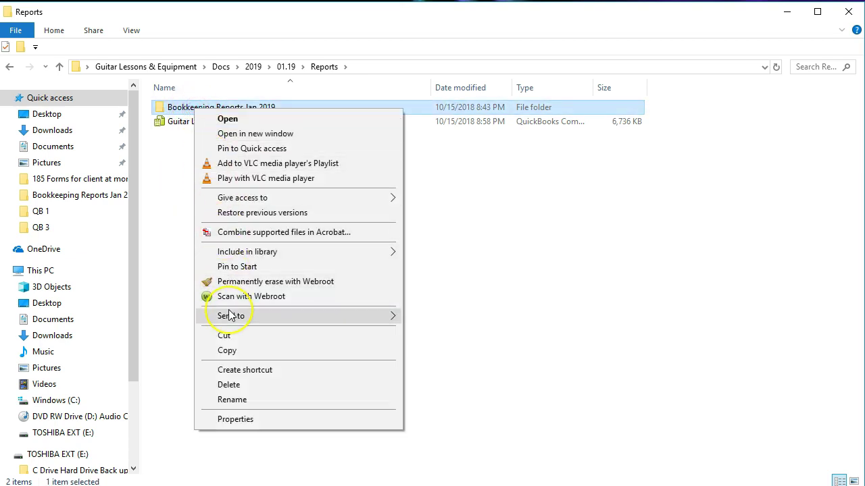
{"action": "mouse_move", "coordinate": [230, 317]}
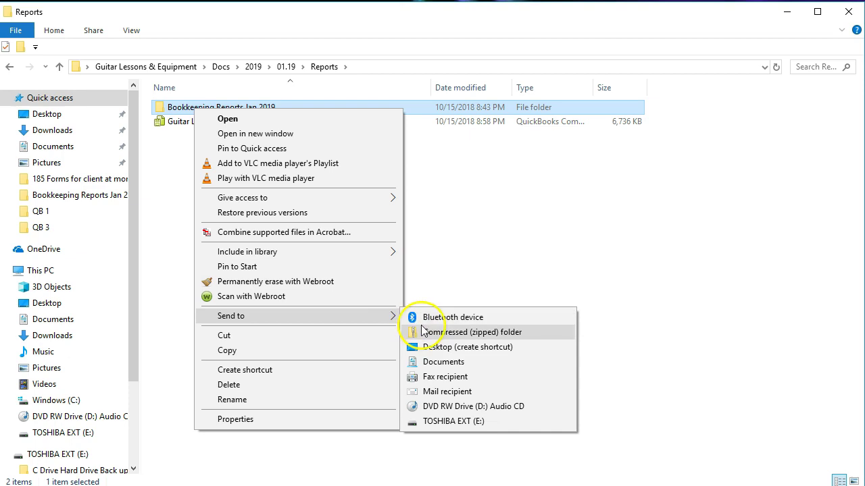
{"action": "left_click", "coordinate": [520, 335]}
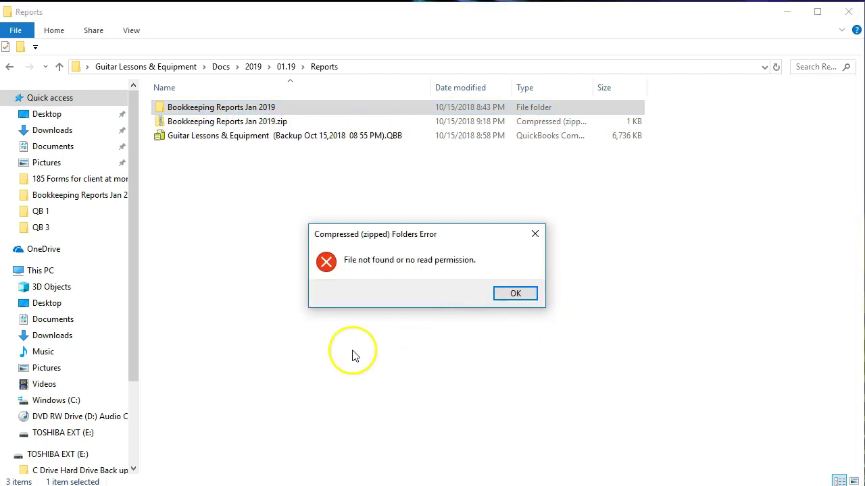
{"action": "key", "text": "Return"}
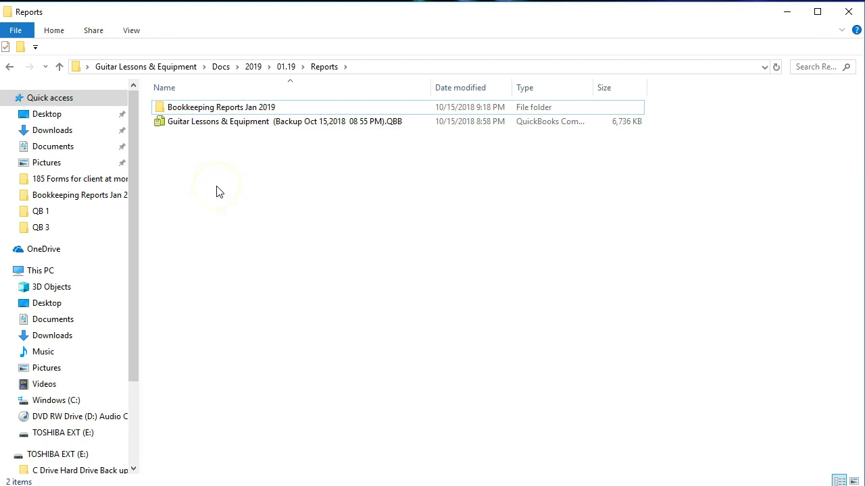
Create a compressed zip copy of the Bookkeeping Reports Jan 2019 folder in Reports, keeping the default name.
{"action": "left_click", "coordinate": [211, 110]}
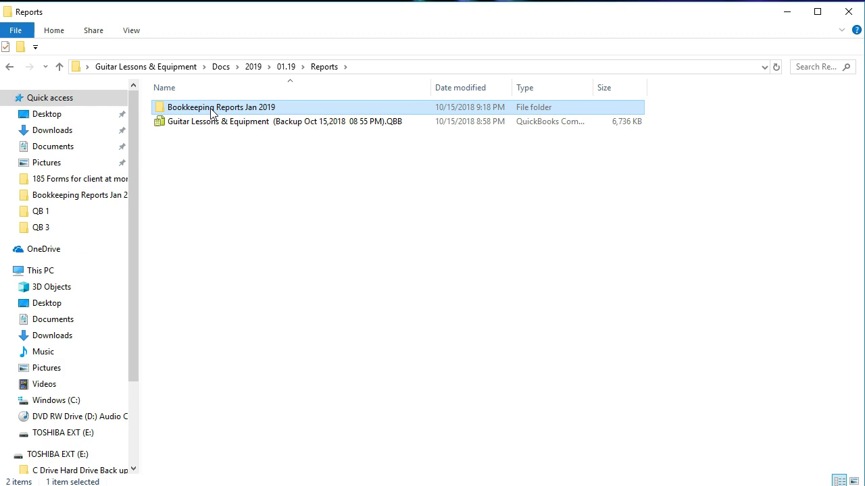
{"action": "right_click", "coordinate": [210, 110]}
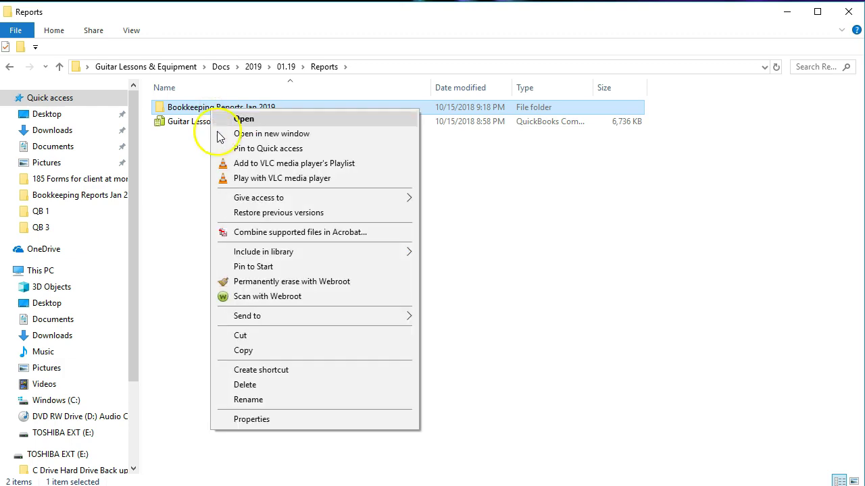
{"action": "left_click", "coordinate": [251, 254]}
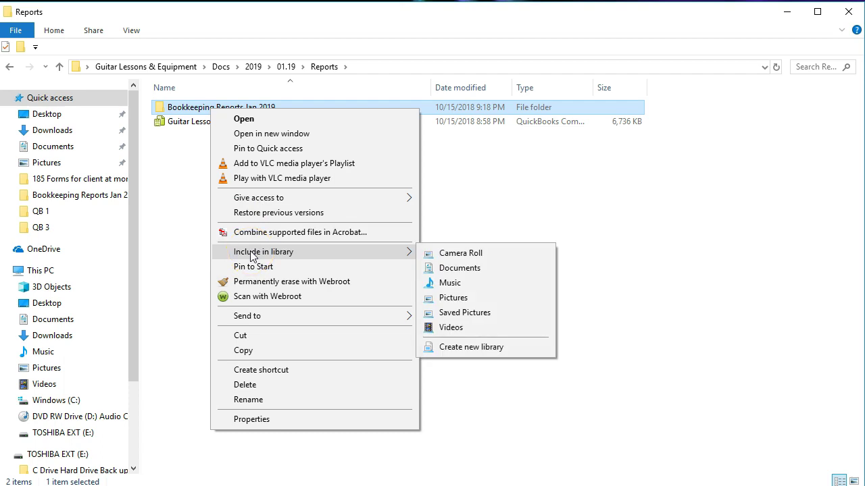
{"action": "left_click", "coordinate": [267, 316]}
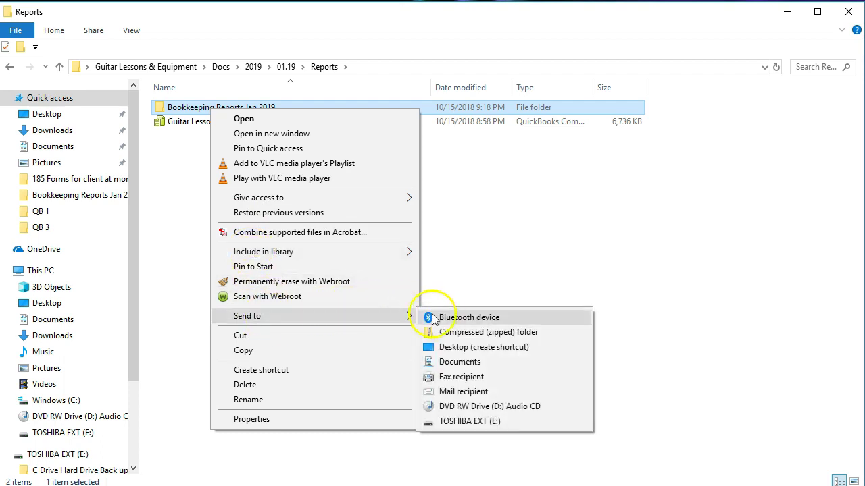
{"action": "left_click", "coordinate": [525, 332]}
{"action": "left_click", "coordinate": [218, 209]}
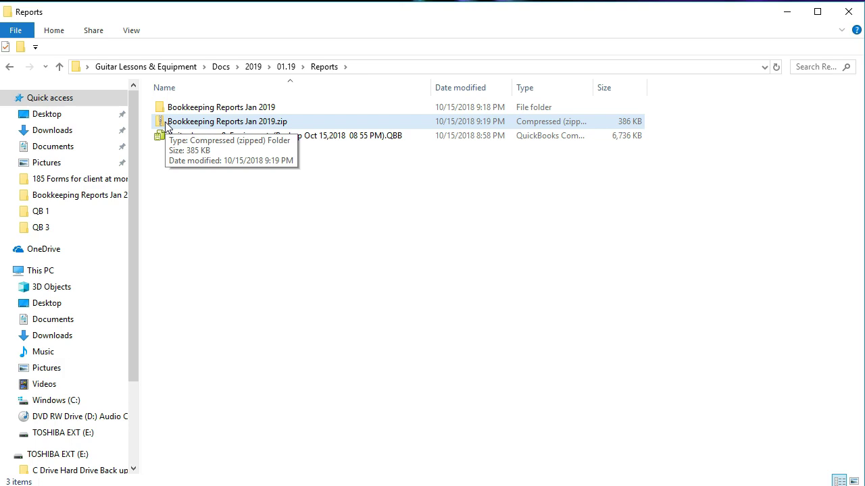
{"action": "left_click", "coordinate": [181, 166]}
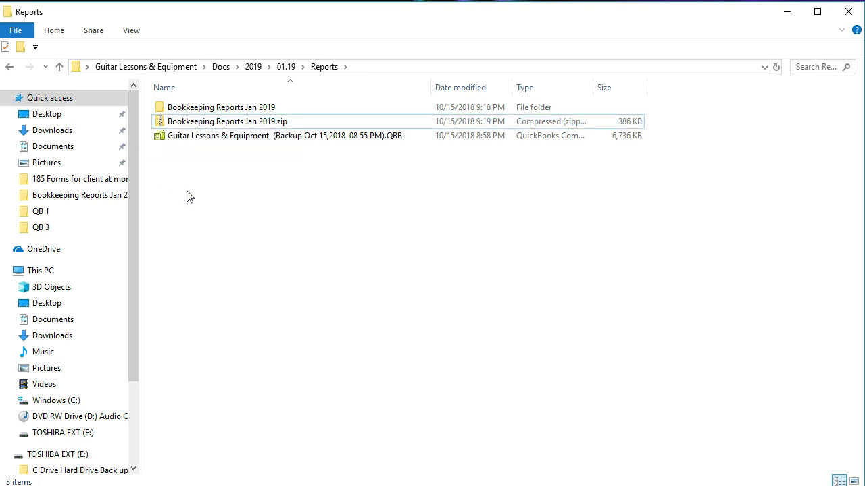
Open Bookkeeping Reports Jan 2019.xlsx from the Bookkeeping Reports Jan 2019 folder in Excel.
{"action": "double_click", "coordinate": [206, 108]}
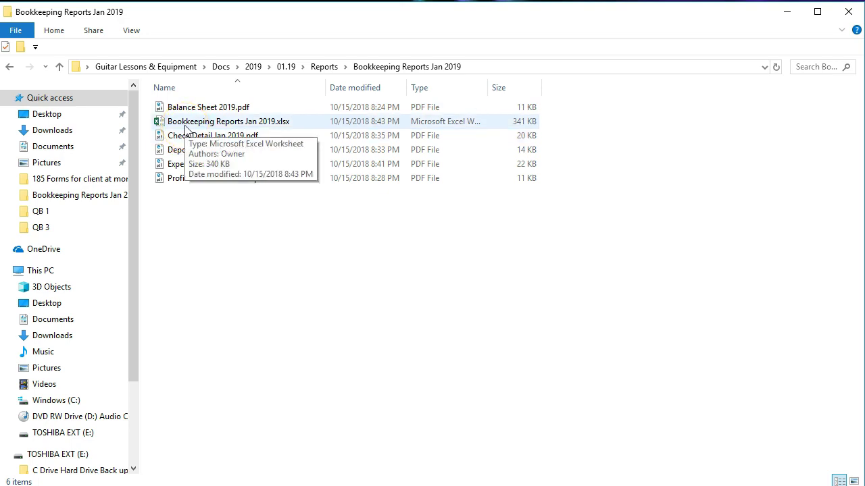
{"action": "double_click", "coordinate": [185, 127]}
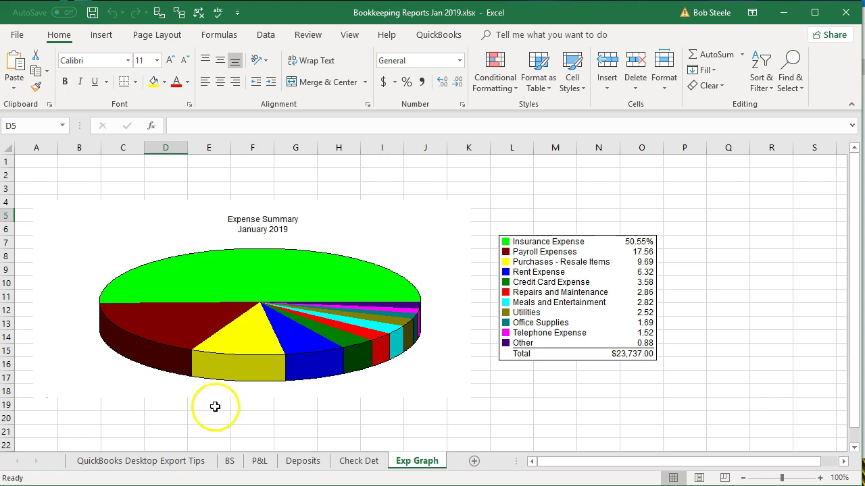
{"action": "left_click", "coordinate": [213, 405]}
{"action": "left_click", "coordinate": [169, 461]}
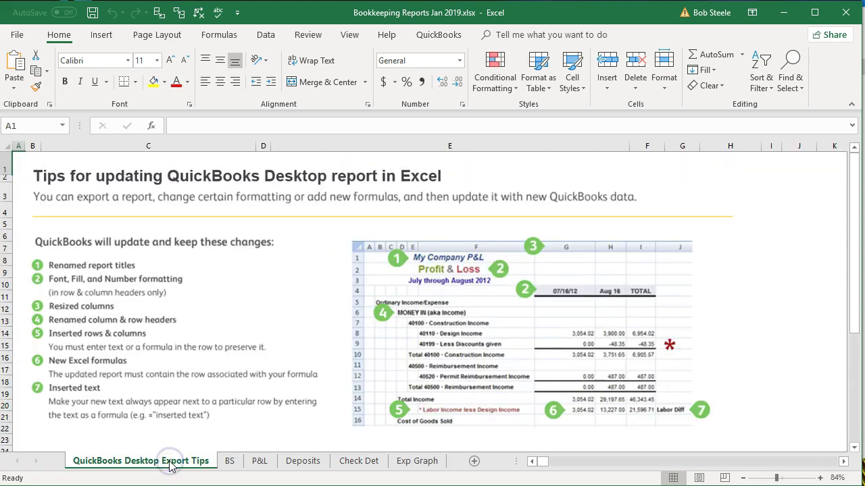
{"action": "right_click", "coordinate": [169, 461]}
{"action": "left_click", "coordinate": [210, 324]}
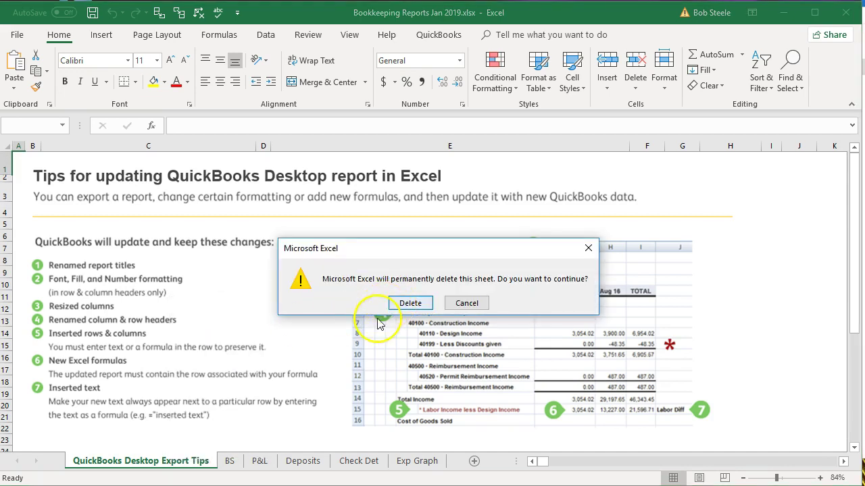
{"action": "left_click", "coordinate": [584, 249]}
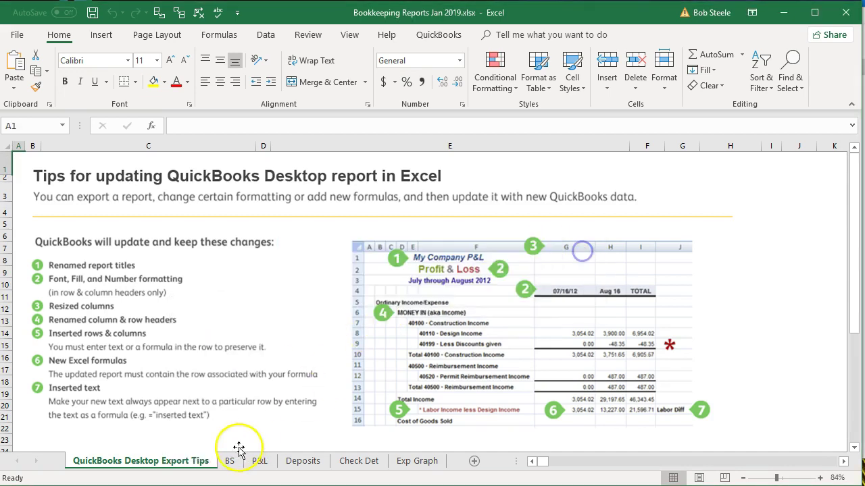
Delete the QuickBooks Desktop Export Tips worksheet from the workbook.
{"action": "right_click", "coordinate": [181, 464]}
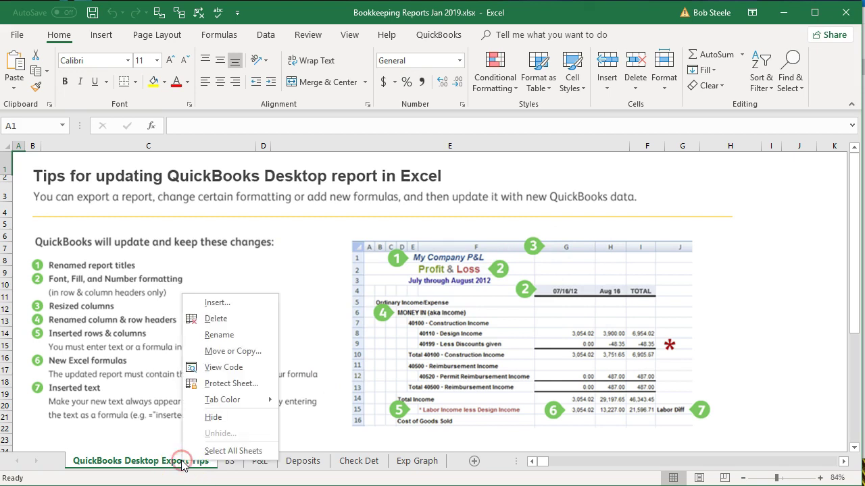
{"action": "left_click", "coordinate": [215, 322]}
{"action": "left_click", "coordinate": [401, 304]}
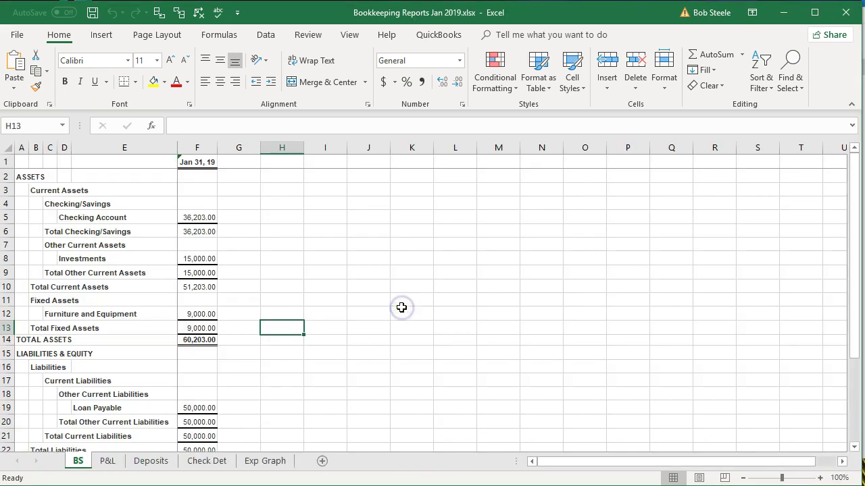
Open the print preview of the BS worksheet to view the balance sheet's page layout.
{"action": "left_click", "coordinate": [16, 37]}
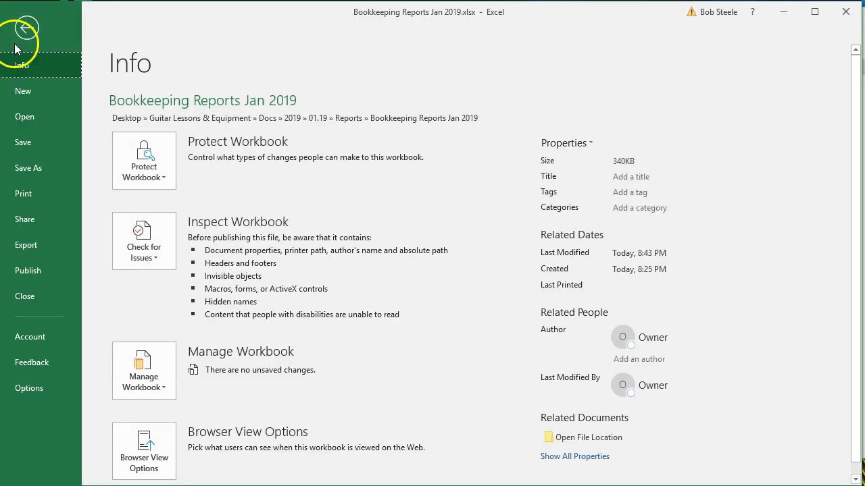
{"action": "left_click", "coordinate": [49, 193]}
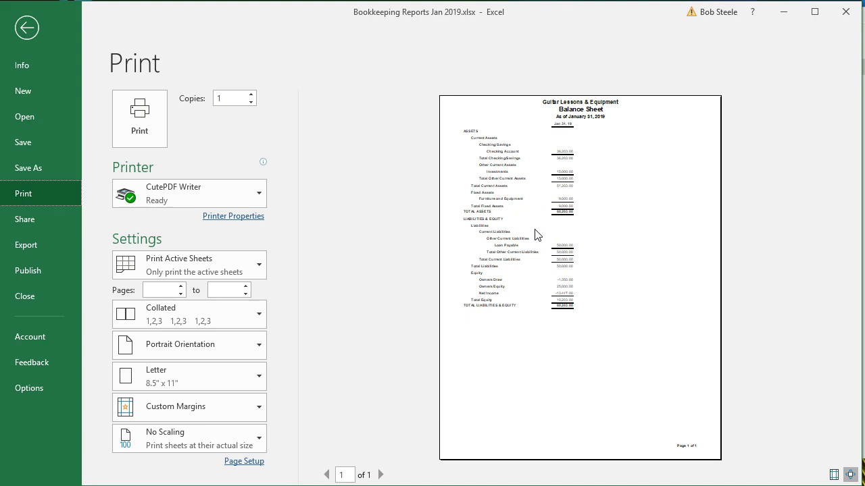
Set the print scope to the entire workbook, page through the preview to page 6 and return to the worksheet.
{"action": "left_click", "coordinate": [262, 269]}
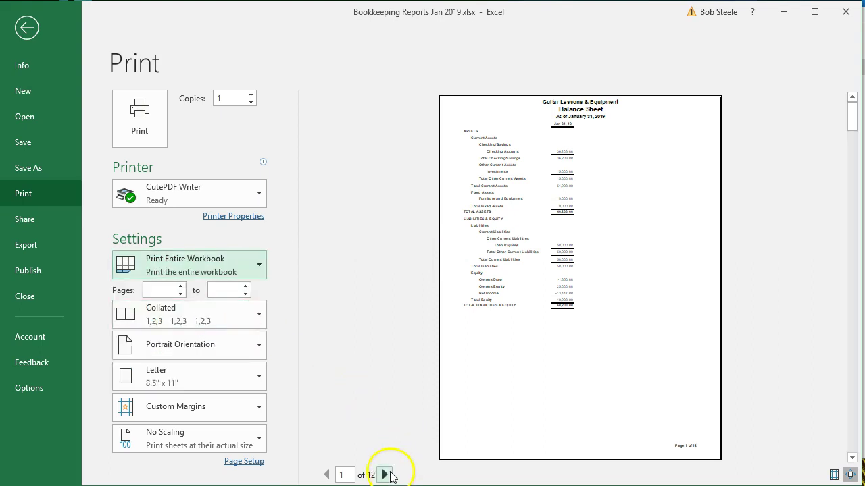
{"action": "left_click", "coordinate": [387, 476]}
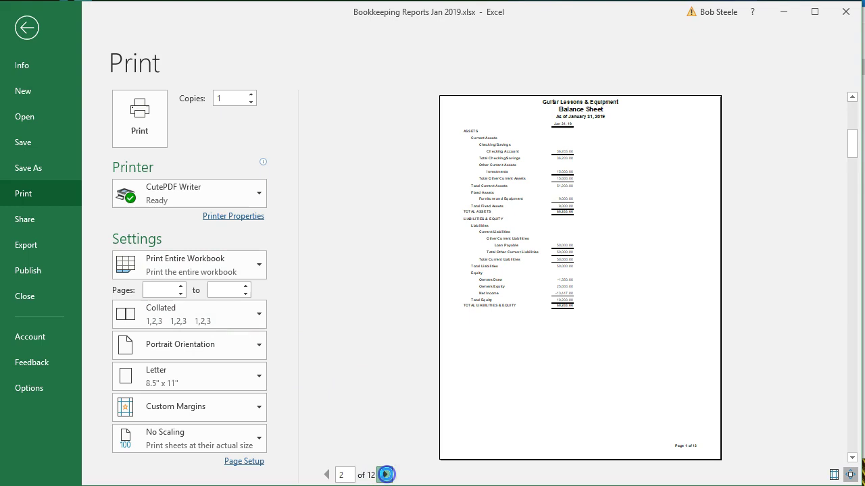
{"action": "left_click", "coordinate": [385, 475]}
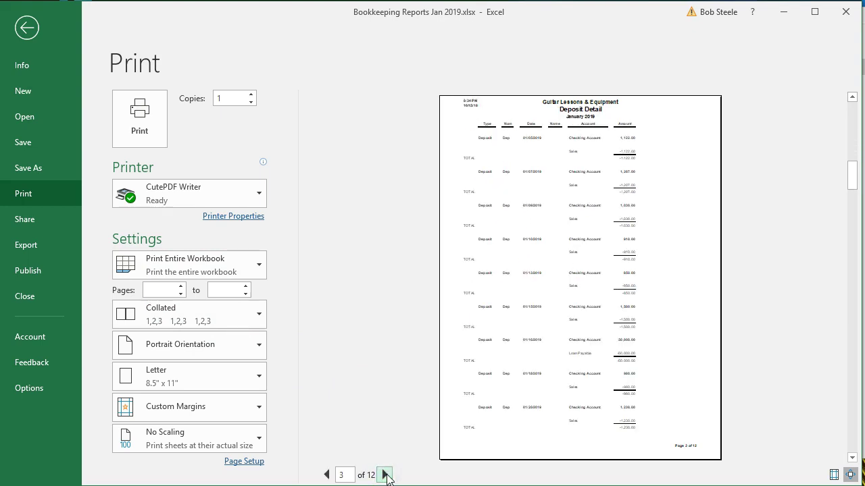
{"action": "left_click", "coordinate": [385, 475]}
{"action": "left_click", "coordinate": [385, 476]}
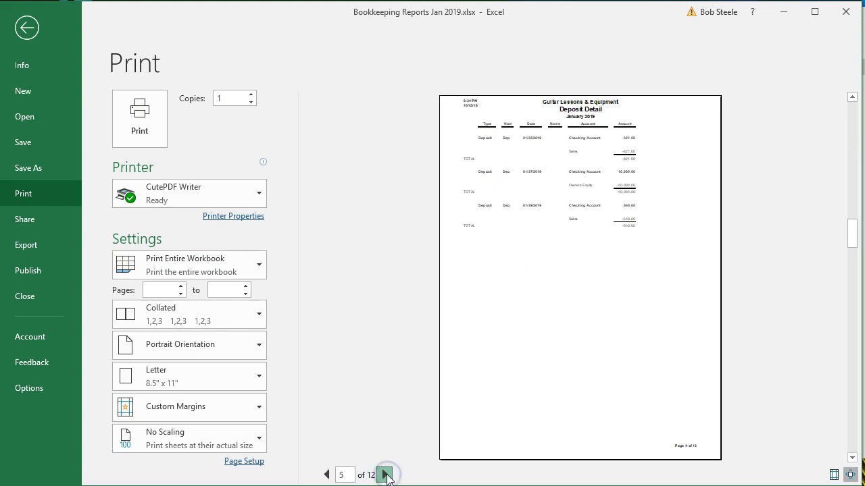
{"action": "left_click", "coordinate": [385, 476]}
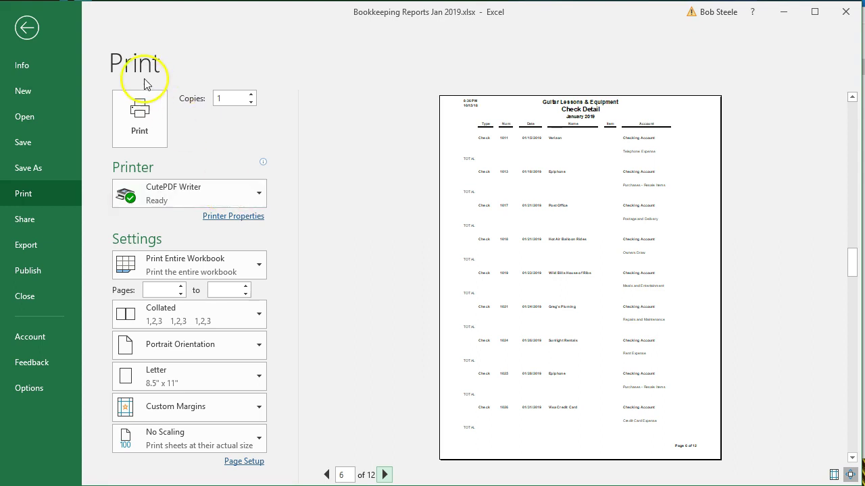
{"action": "left_click", "coordinate": [27, 31]}
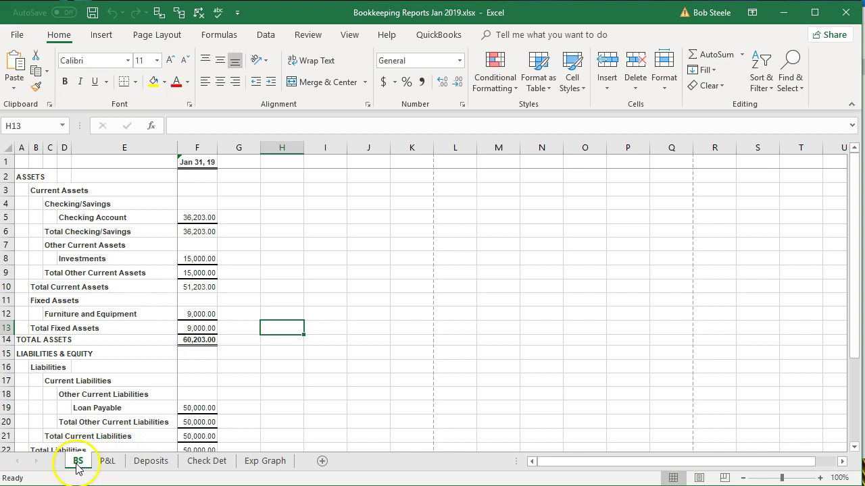
Show the BS worksheet in Page Layout view and remove its window split.
{"action": "left_click", "coordinate": [104, 395]}
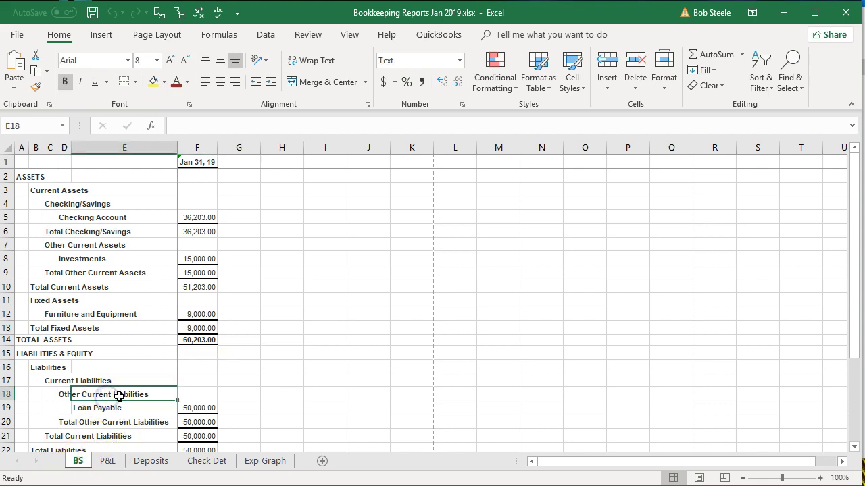
{"action": "left_click", "coordinate": [696, 479]}
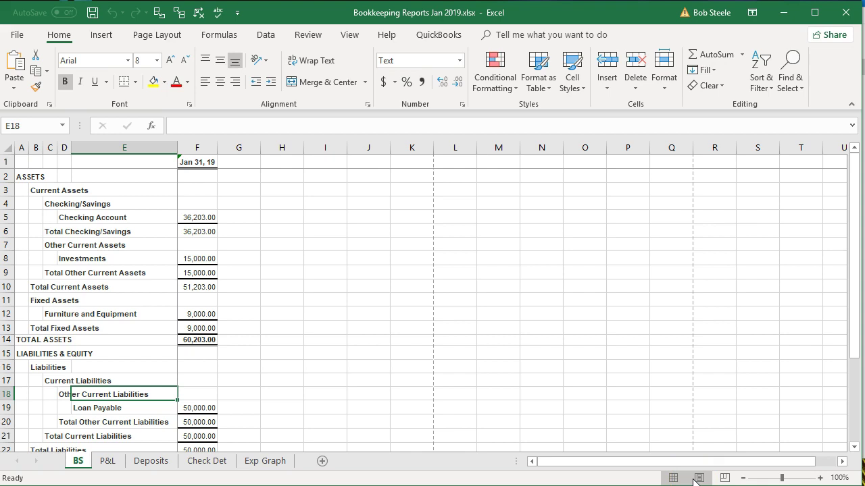
{"action": "left_click", "coordinate": [409, 304]}
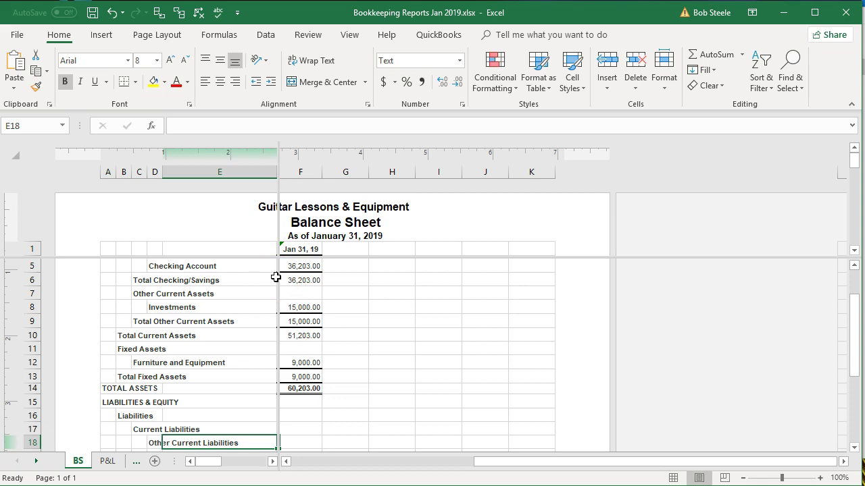
{"action": "left_click", "coordinate": [344, 39]}
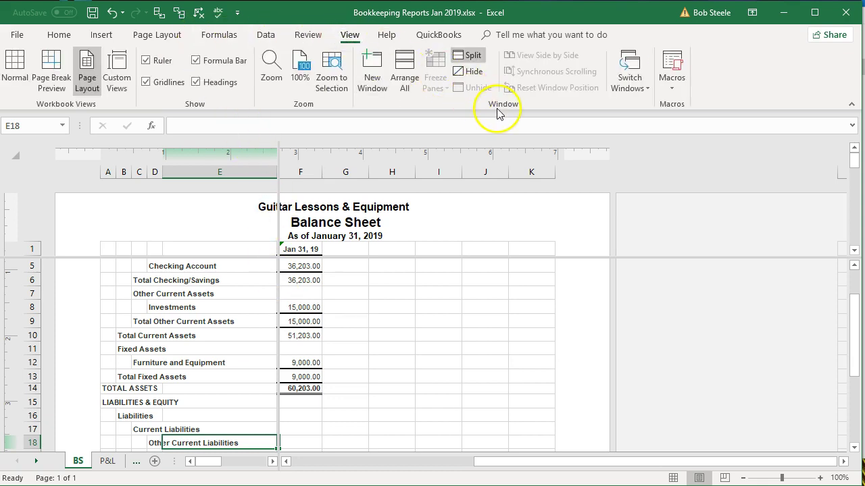
{"action": "left_click", "coordinate": [468, 58]}
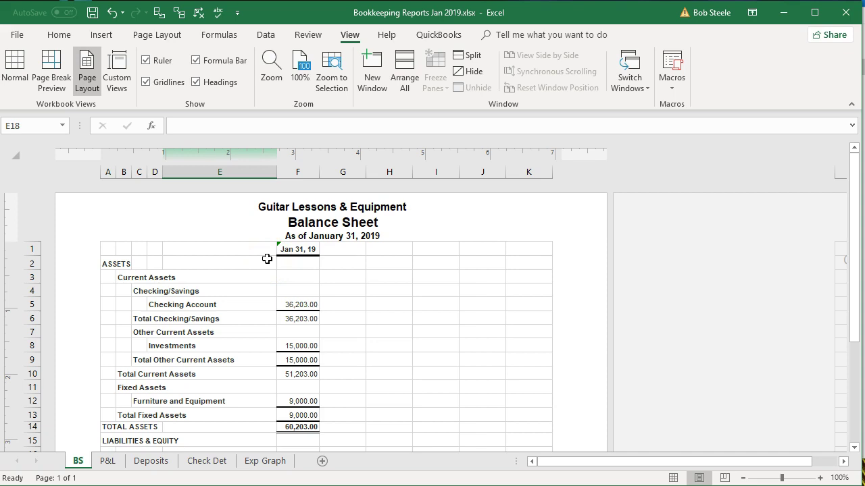
Review the balance sheet down to total liabilities and equity, then return the BS worksheet to Normal view.
{"action": "scroll", "coordinate": [311, 330], "scroll_direction": "down", "scroll_amount": 8}
{"action": "scroll", "coordinate": [310, 329], "scroll_direction": "up", "scroll_amount": 5}
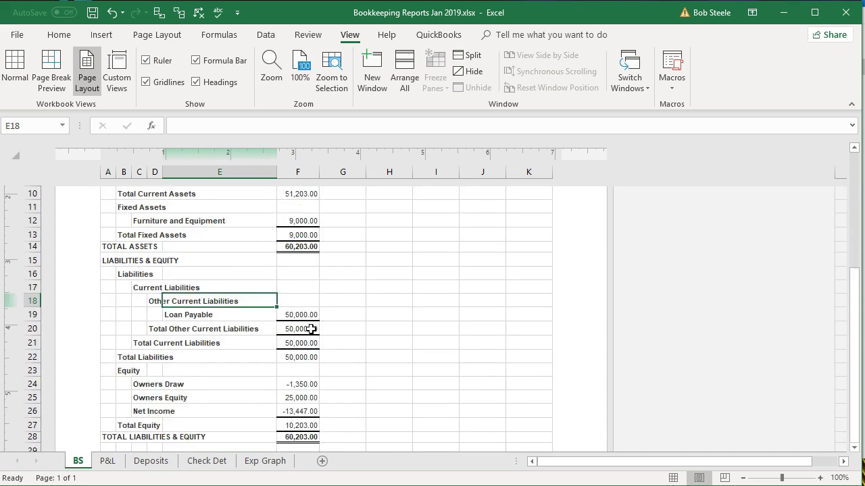
{"action": "scroll", "coordinate": [311, 329], "scroll_direction": "up", "scroll_amount": 5}
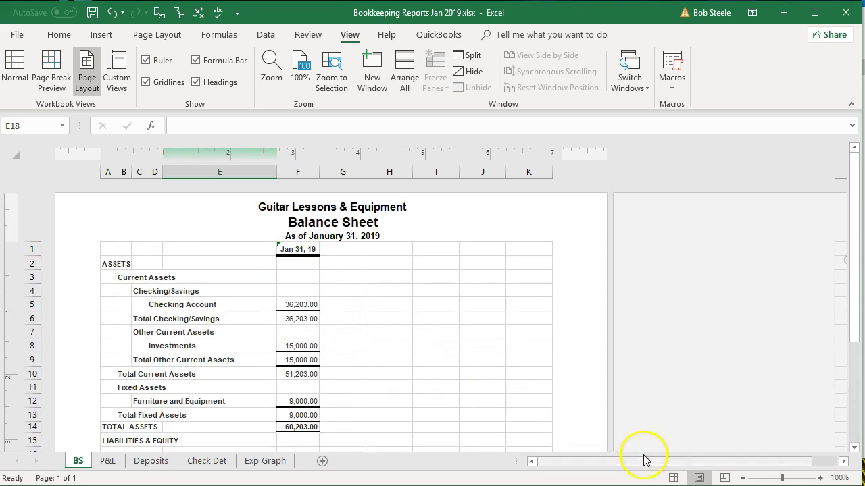
{"action": "left_click", "coordinate": [671, 478]}
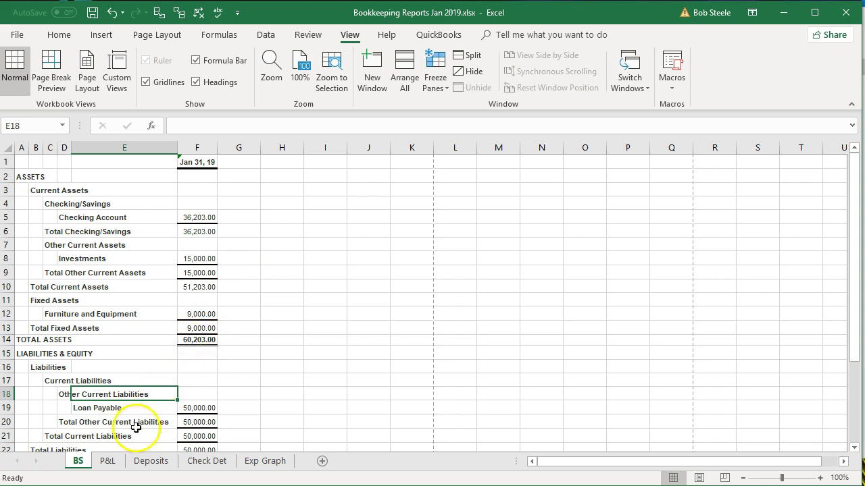
Remove the window split from the P&L worksheet and delete the time, date and Accrual Basis text from its page header.
{"action": "left_click", "coordinate": [110, 461]}
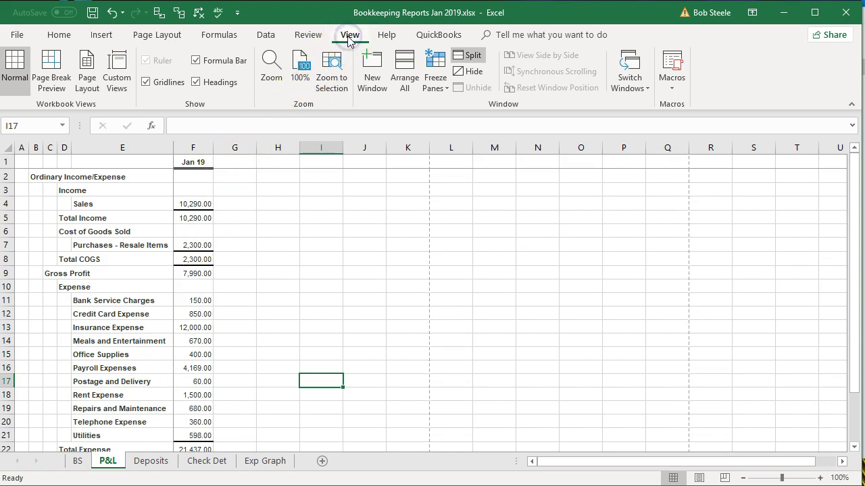
{"action": "left_click", "coordinate": [468, 57]}
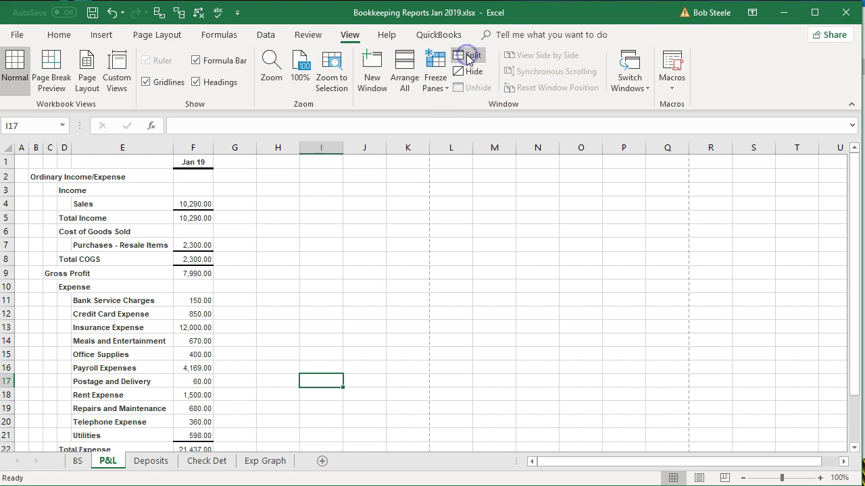
{"action": "left_click", "coordinate": [699, 478]}
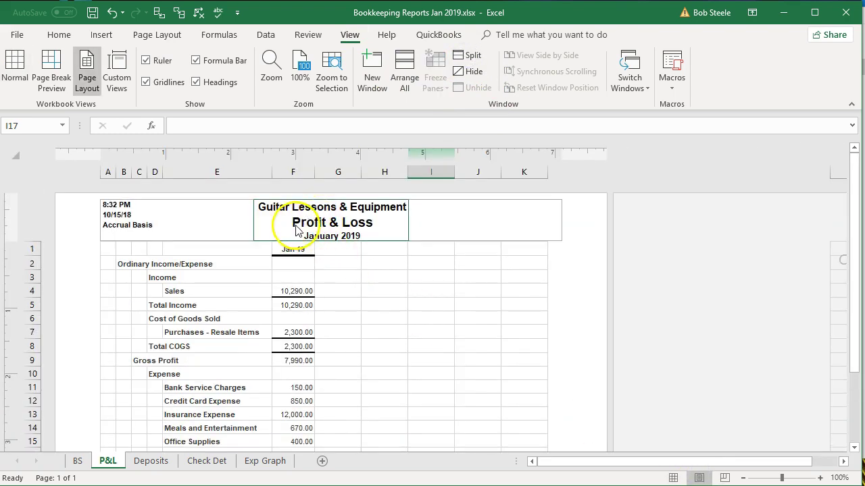
{"action": "left_click", "coordinate": [129, 209]}
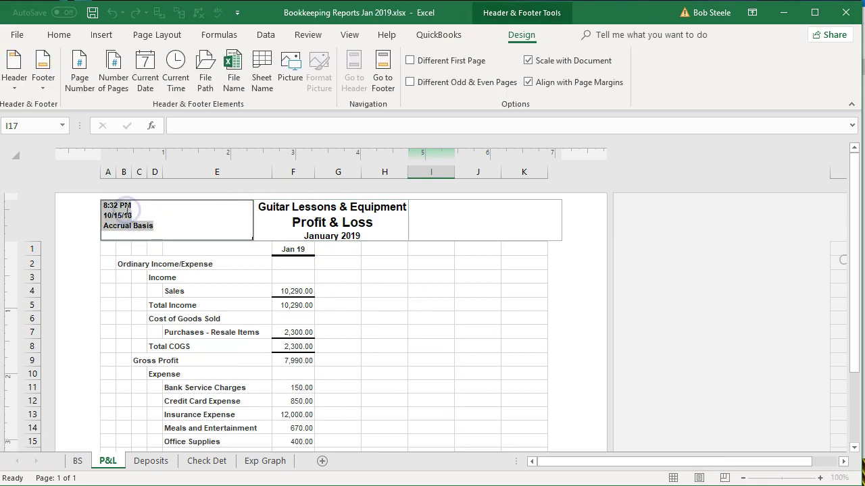
{"action": "key", "text": "Delete"}
{"action": "left_click", "coordinate": [189, 264]}
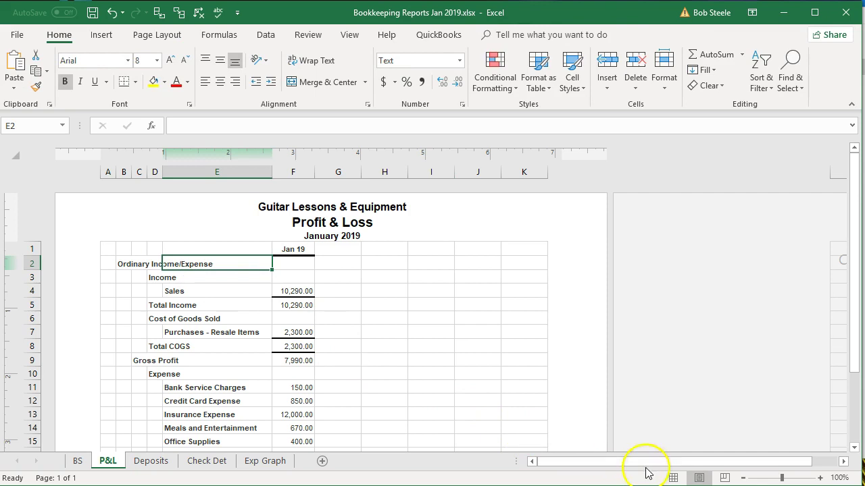
{"action": "left_click", "coordinate": [673, 479]}
Remove the window split from the Deposits worksheet and review the Deposit Detail report in Page Layout view, ending in Normal view.
{"action": "left_click", "coordinate": [152, 462]}
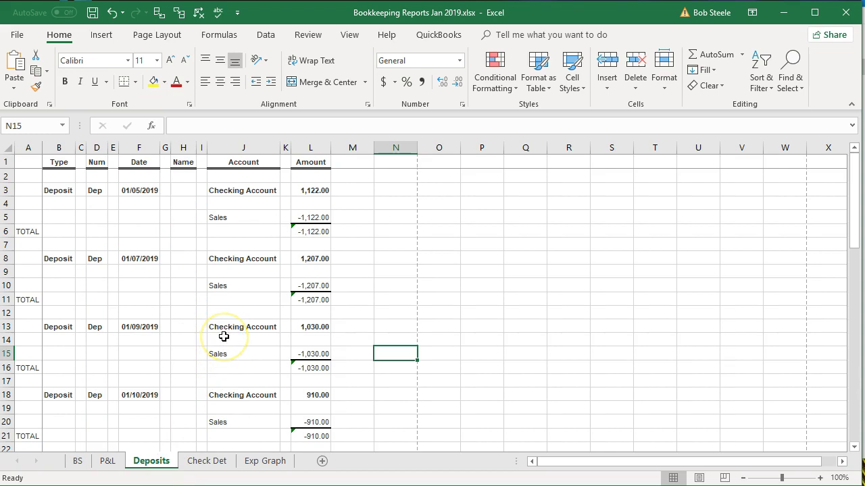
{"action": "left_click", "coordinate": [349, 34]}
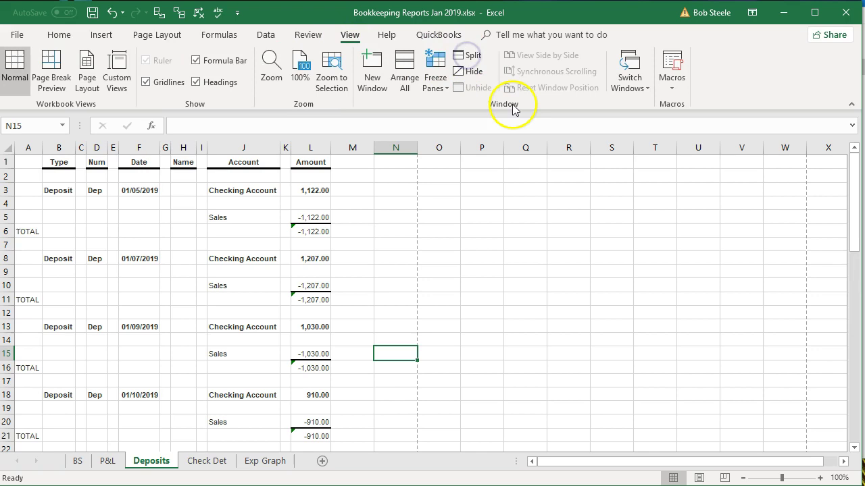
{"action": "left_click", "coordinate": [698, 477]}
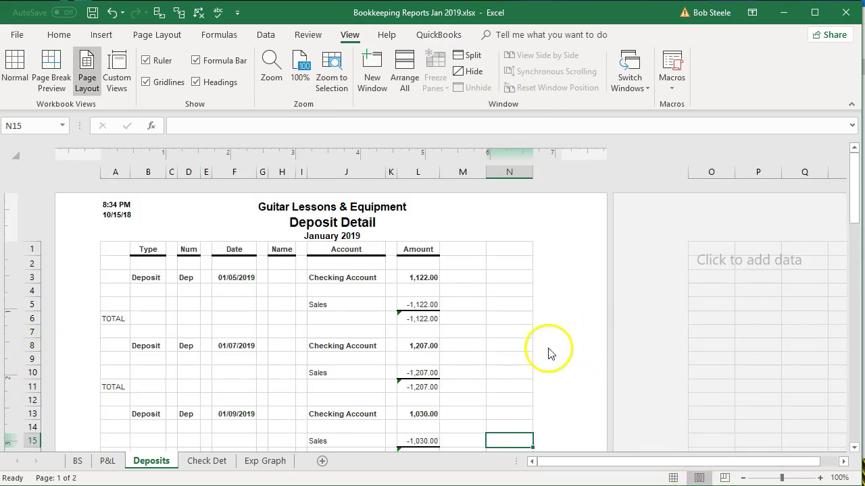
{"action": "scroll", "coordinate": [499, 360], "scroll_direction": "down", "scroll_amount": 6}
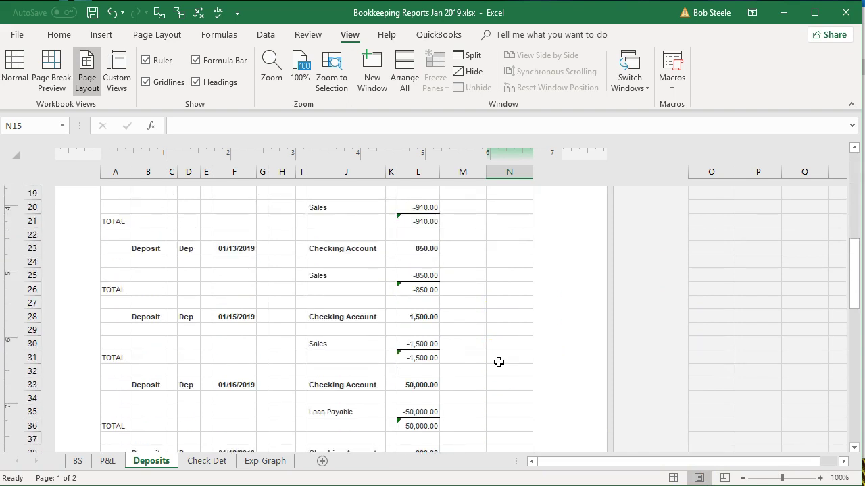
{"action": "scroll", "coordinate": [498, 362], "scroll_direction": "down", "scroll_amount": 15}
{"action": "scroll", "coordinate": [501, 351], "scroll_direction": "down", "scroll_amount": 1}
{"action": "scroll", "coordinate": [500, 352], "scroll_direction": "up", "scroll_amount": 20}
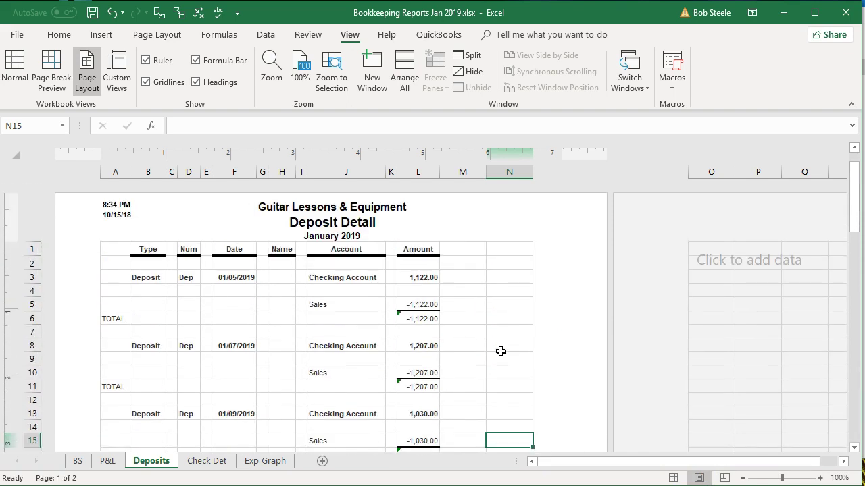
{"action": "left_click", "coordinate": [673, 478]}
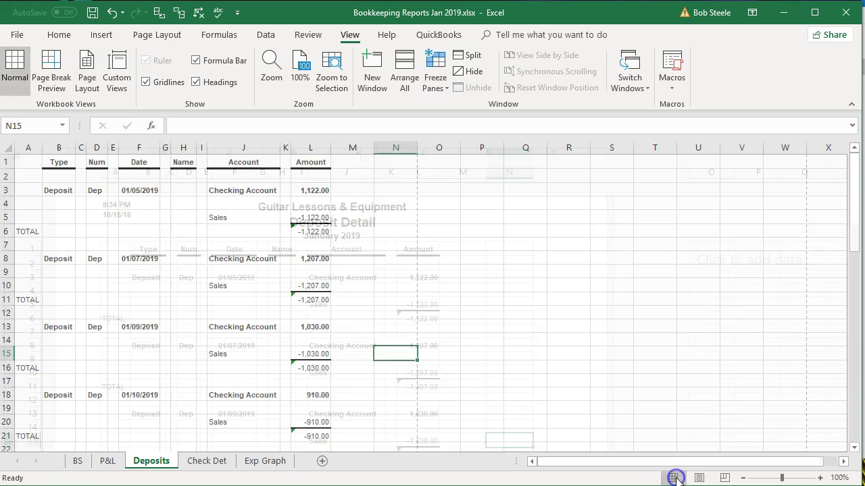
Remove the window split from the Check Det worksheet.
{"action": "left_click", "coordinate": [206, 460]}
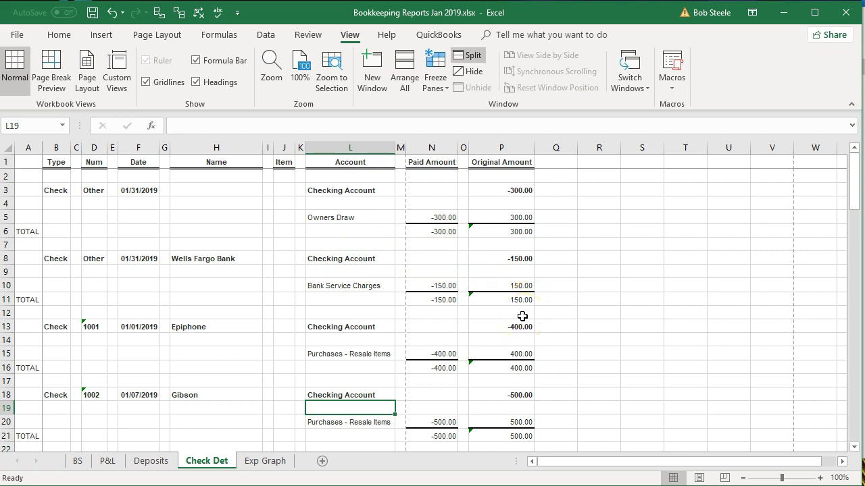
{"action": "left_click", "coordinate": [459, 61]}
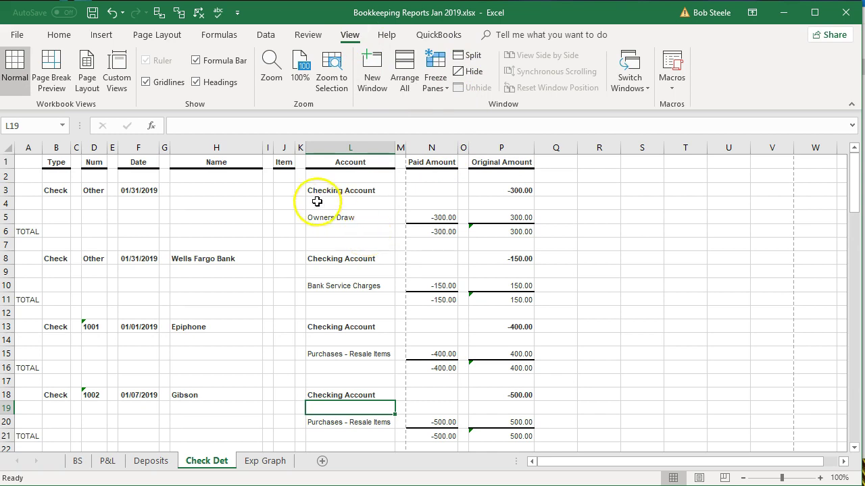
Set the page orientation of the Check Det worksheet to Landscape.
{"action": "left_click", "coordinate": [164, 39]}
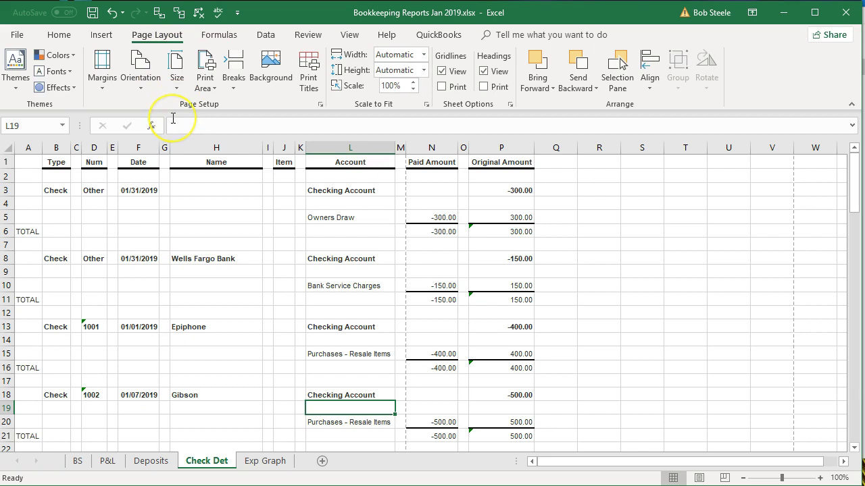
{"action": "left_click", "coordinate": [147, 87]}
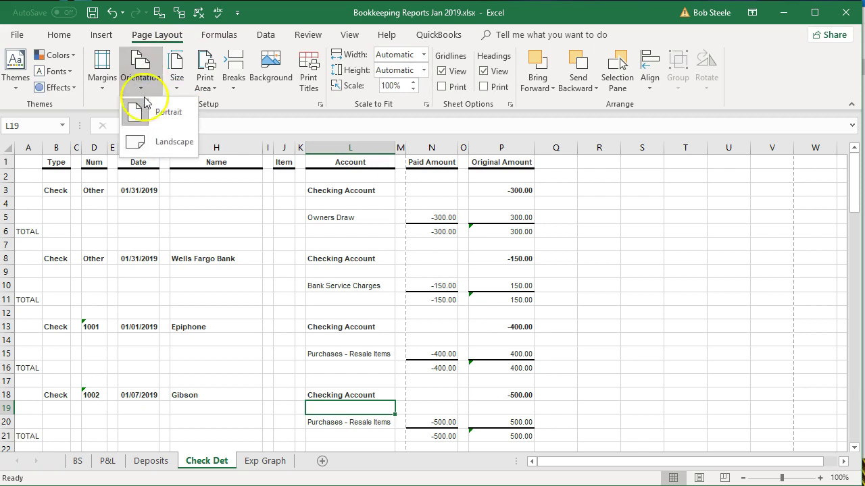
{"action": "left_click", "coordinate": [157, 143]}
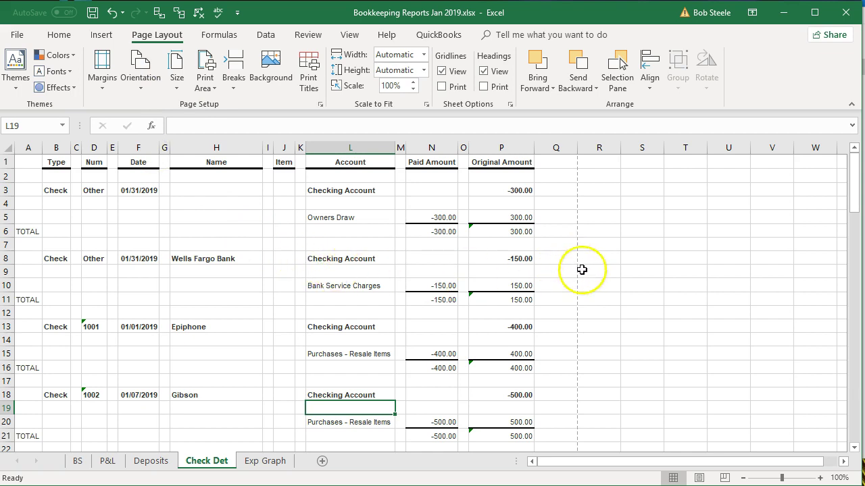
Undo the last action, redo it and return to the Check Det worksheet.
{"action": "left_click", "coordinate": [112, 15]}
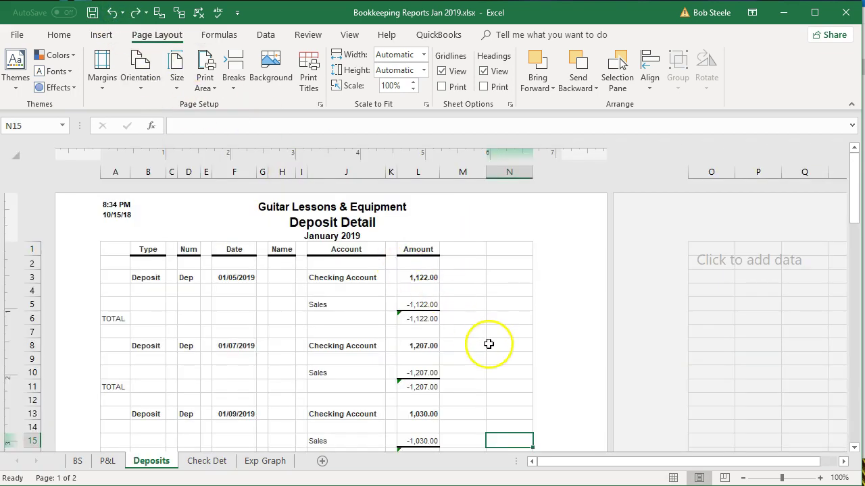
{"action": "left_click", "coordinate": [135, 14]}
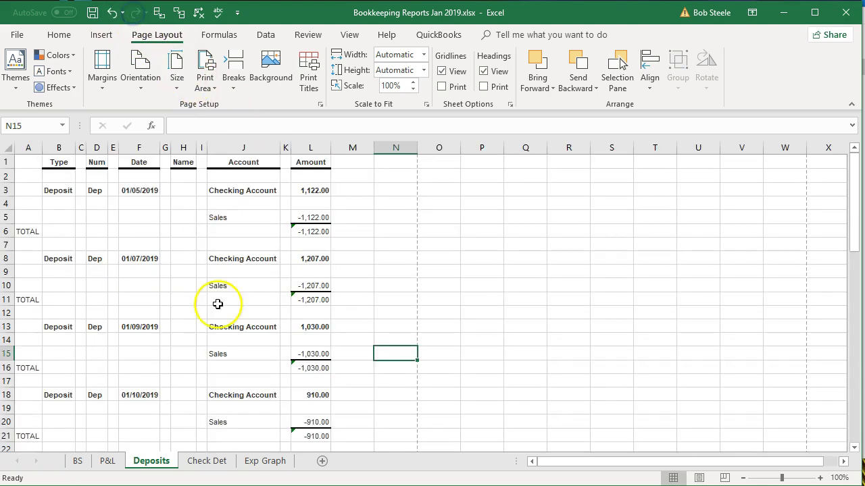
{"action": "left_click", "coordinate": [207, 461]}
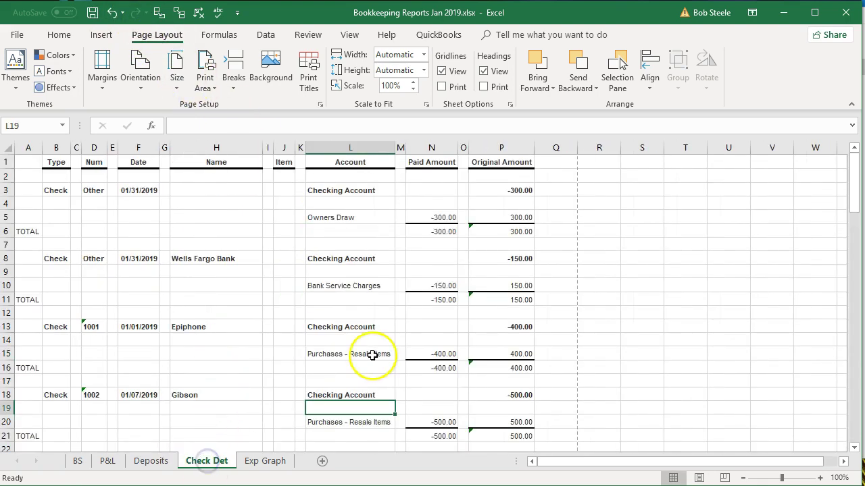
Show the Check Det worksheet in Page Layout view and set its page orientation to Portrait.
{"action": "left_click", "coordinate": [698, 478]}
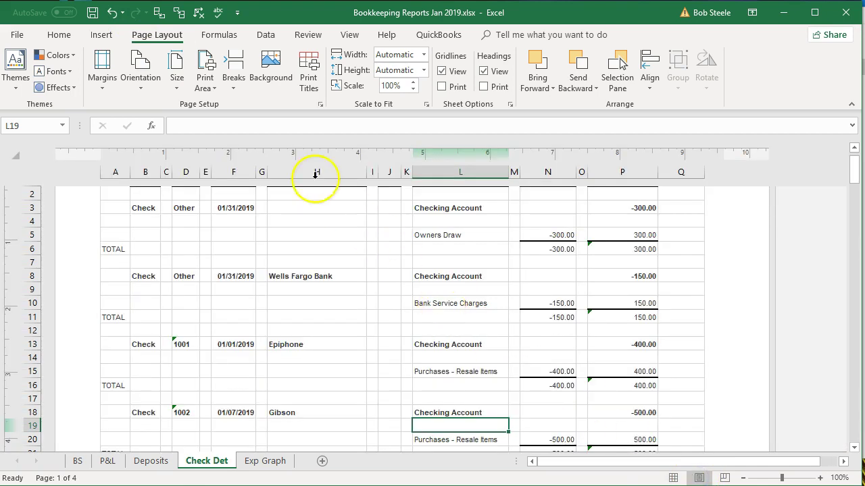
{"action": "left_click", "coordinate": [141, 85]}
{"action": "left_click", "coordinate": [141, 113]}
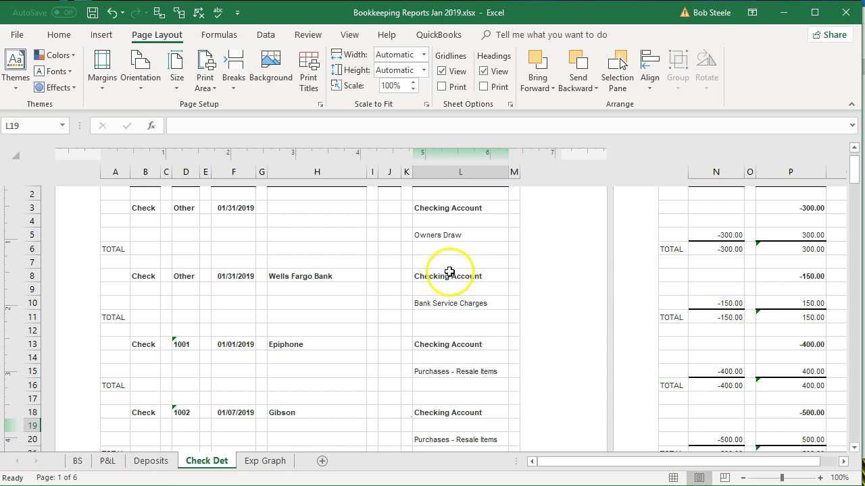
Set the page orientation of the Check Det worksheet to Landscape, check its pages and return to Normal view.
{"action": "left_click", "coordinate": [140, 83]}
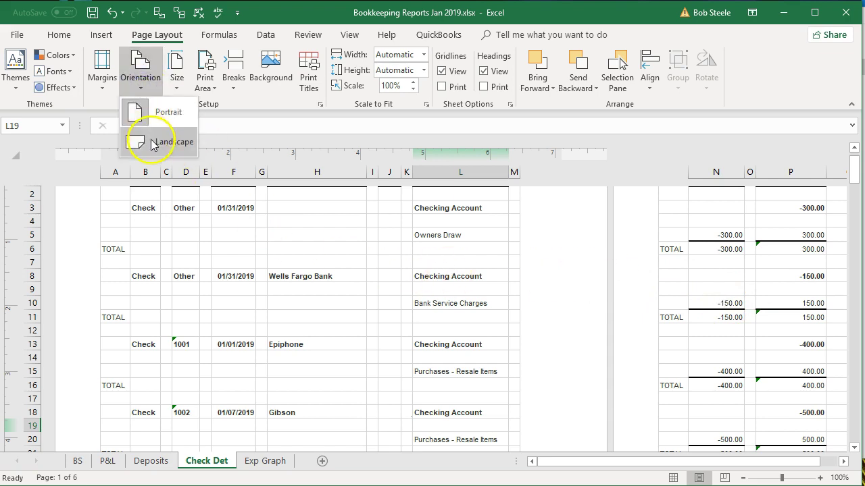
{"action": "left_click", "coordinate": [151, 140]}
{"action": "scroll", "coordinate": [488, 318], "scroll_direction": "up", "scroll_amount": 2}
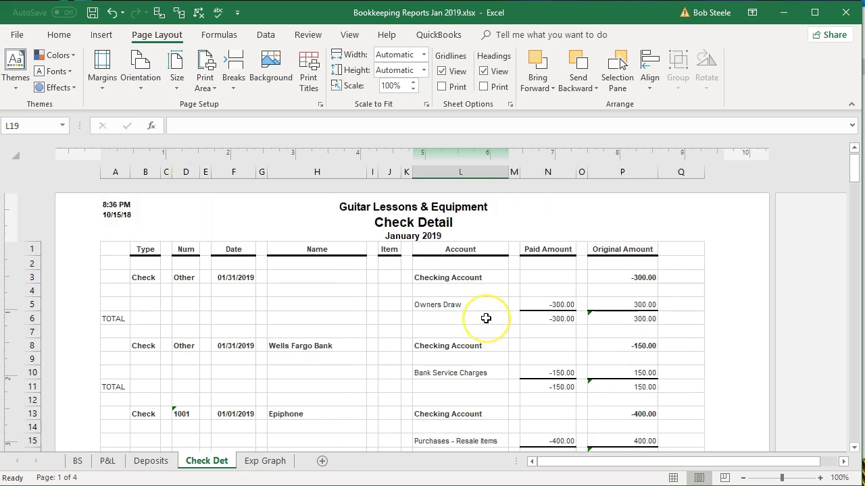
{"action": "scroll", "coordinate": [486, 318], "scroll_direction": "down", "scroll_amount": 13}
{"action": "scroll", "coordinate": [485, 318], "scroll_direction": "down", "scroll_amount": 4}
{"action": "scroll", "coordinate": [485, 318], "scroll_direction": "up", "scroll_amount": 14}
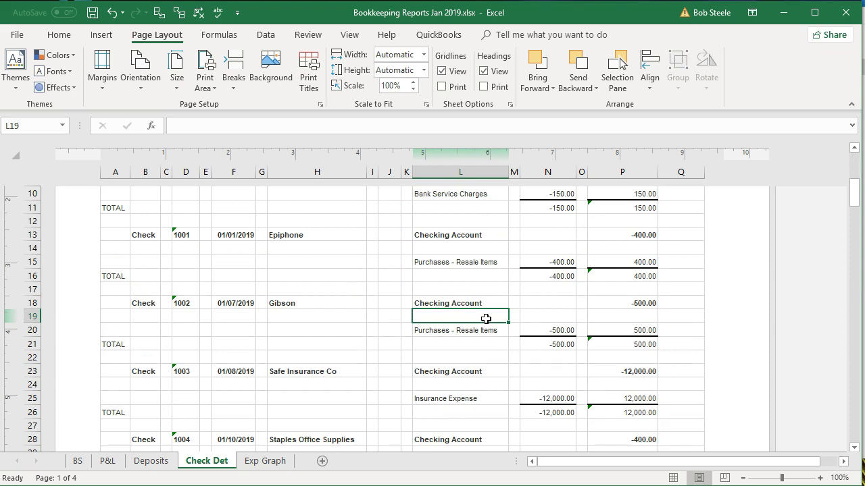
{"action": "left_click", "coordinate": [673, 479]}
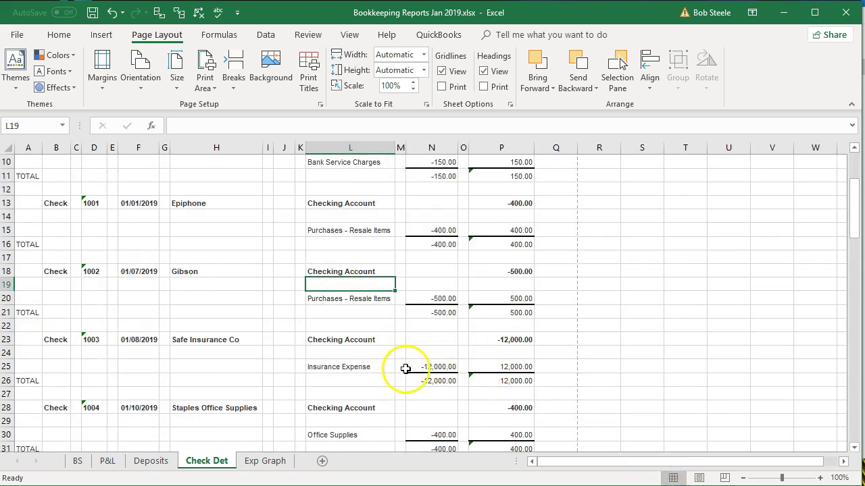
On the Exp Graph worksheet, shift the expense pie chart and its legend slightly to the left.
{"action": "left_click", "coordinate": [280, 458]}
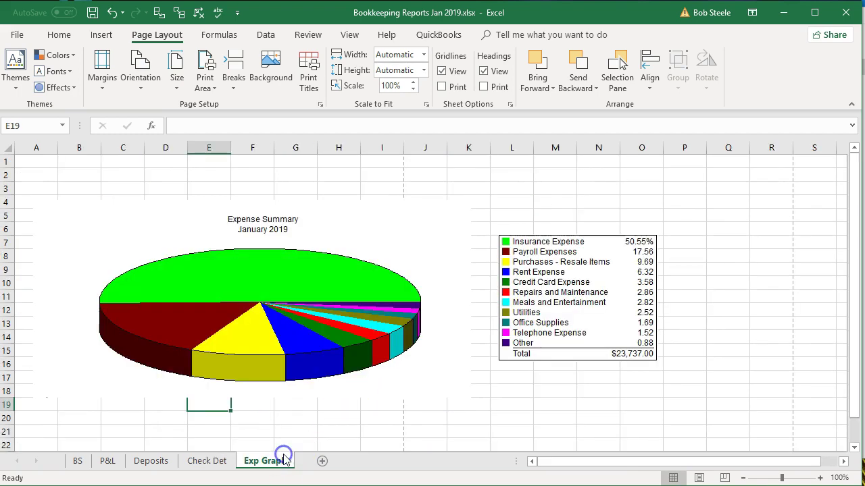
{"action": "left_click", "coordinate": [289, 321]}
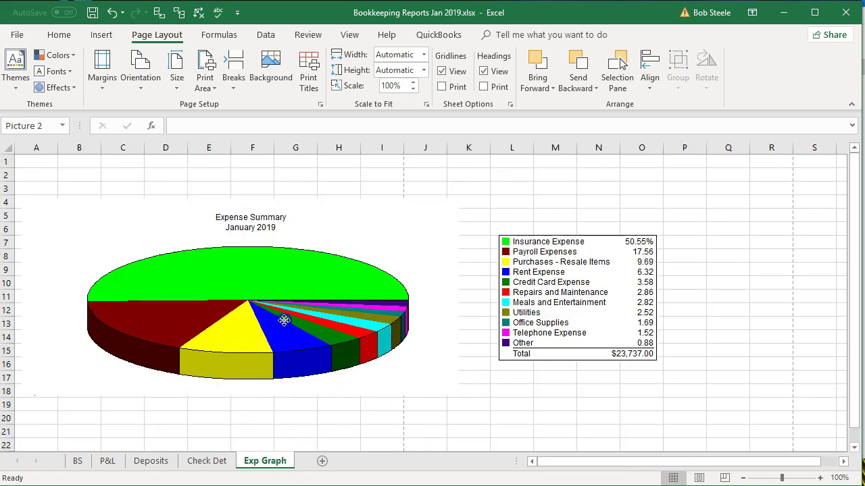
{"action": "left_click_drag", "start_coordinate": [533, 335], "coordinate": [521, 335]}
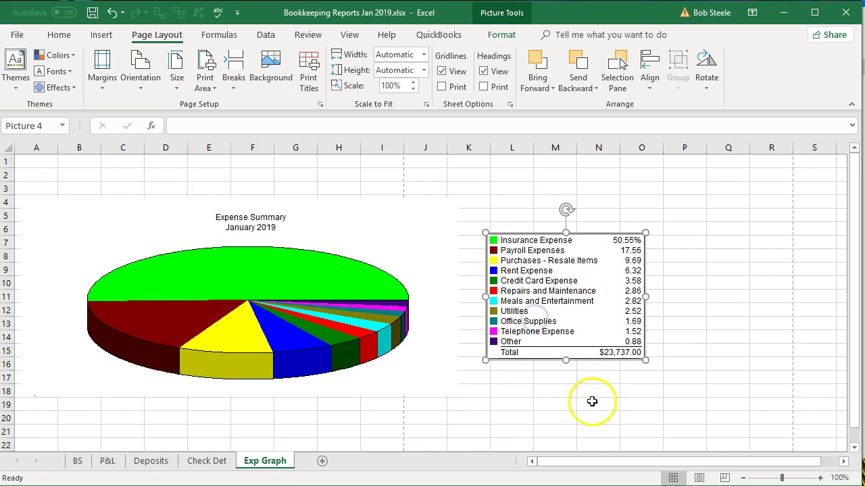
Check the Exp Graph worksheet in Page Layout view, return to Normal view and set its orientation to Landscape.
{"action": "left_click", "coordinate": [701, 478]}
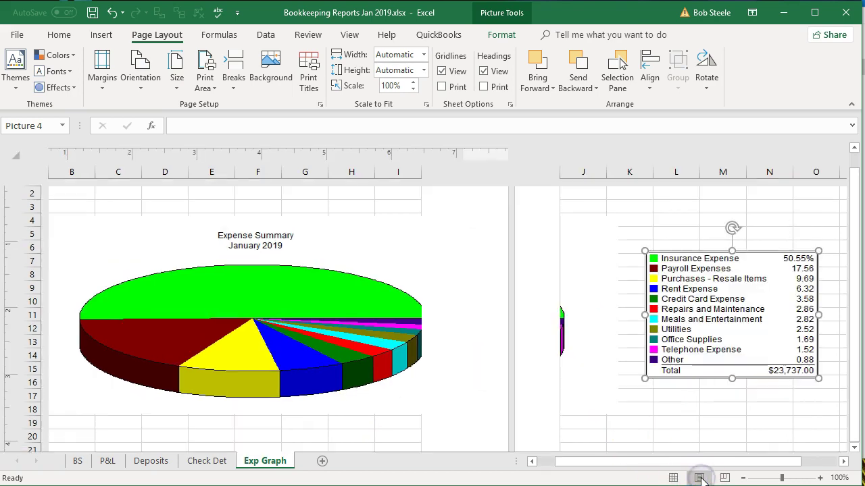
{"action": "left_click", "coordinate": [673, 478]}
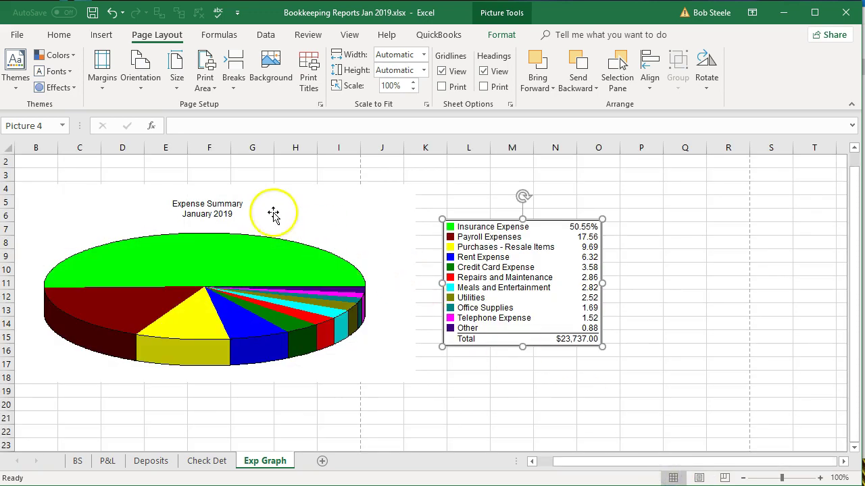
{"action": "left_click", "coordinate": [152, 72]}
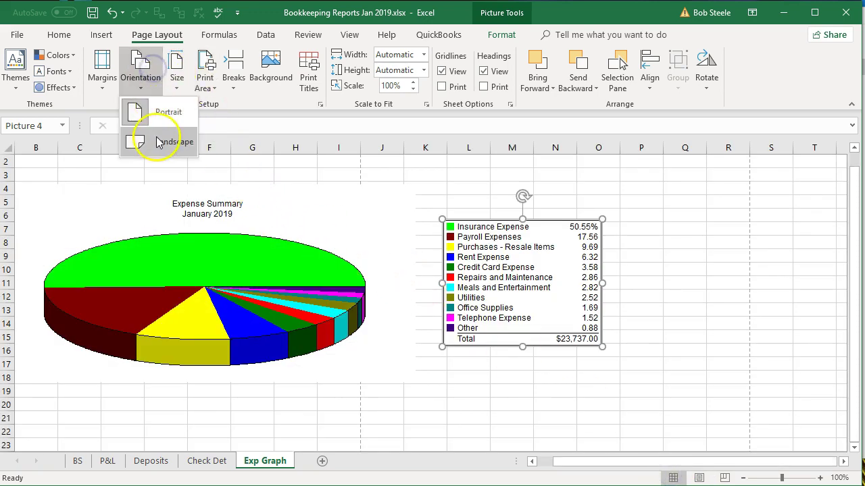
{"action": "left_click", "coordinate": [155, 141]}
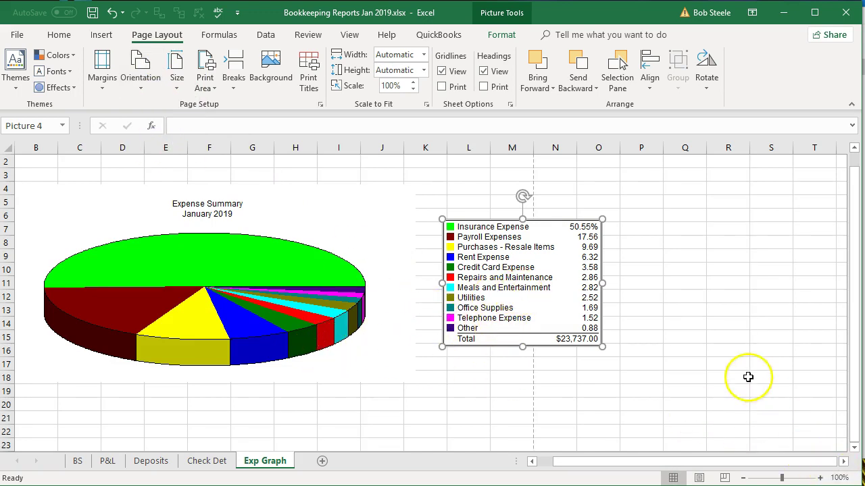
Move the expense legend directly below the pie chart, aligned with the chart's left edge.
{"action": "scroll", "coordinate": [746, 375], "scroll_direction": "down", "scroll_amount": 1}
{"action": "left_click_drag", "start_coordinate": [527, 255], "coordinate": [103, 419]}
{"action": "scroll", "coordinate": [390, 367], "scroll_direction": "down", "scroll_amount": 1}
{"action": "scroll", "coordinate": [391, 367], "scroll_direction": "down", "scroll_amount": 4}
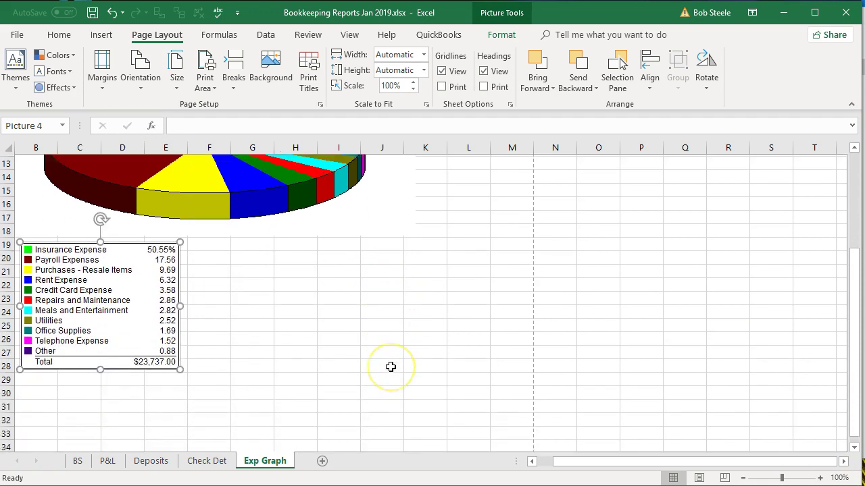
{"action": "scroll", "coordinate": [390, 367], "scroll_direction": "up", "scroll_amount": 5}
{"action": "scroll", "coordinate": [391, 370], "scroll_direction": "up", "scroll_amount": 1}
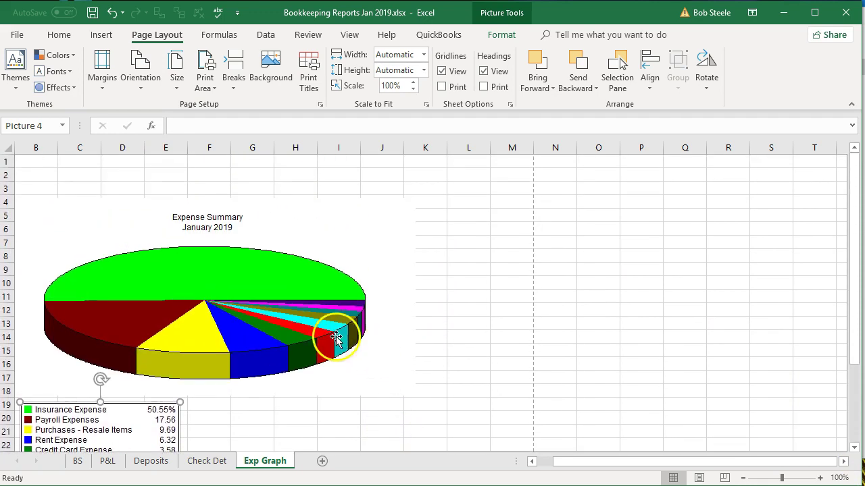
Move the pie chart down to start at about row 13 and place the legend above it, near row 3.
{"action": "left_click_drag", "start_coordinate": [328, 338], "coordinate": [401, 412]}
{"action": "left_click_drag", "start_coordinate": [142, 397], "coordinate": [121, 194]}
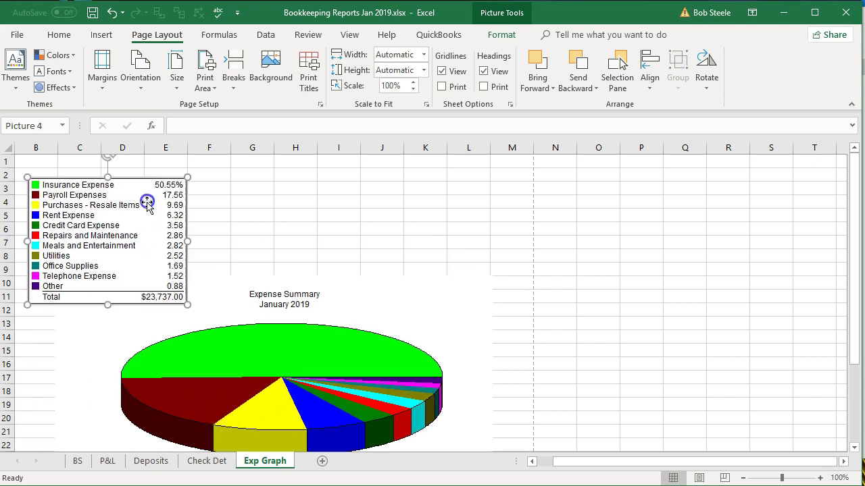
{"action": "scroll", "coordinate": [312, 347], "scroll_direction": "down", "scroll_amount": 1}
{"action": "mouse_move", "coordinate": [351, 320]}
{"action": "left_mouse_down"}
{"action": "mouse_move", "coordinate": [288, 352]}
{"action": "mouse_move", "coordinate": [347, 284]}
{"action": "mouse_move", "coordinate": [325, 299]}
{"action": "mouse_move", "coordinate": [344, 312]}
{"action": "left_mouse_up"}
{"action": "scroll", "coordinate": [347, 284], "scroll_direction": "down", "scroll_amount": 2}
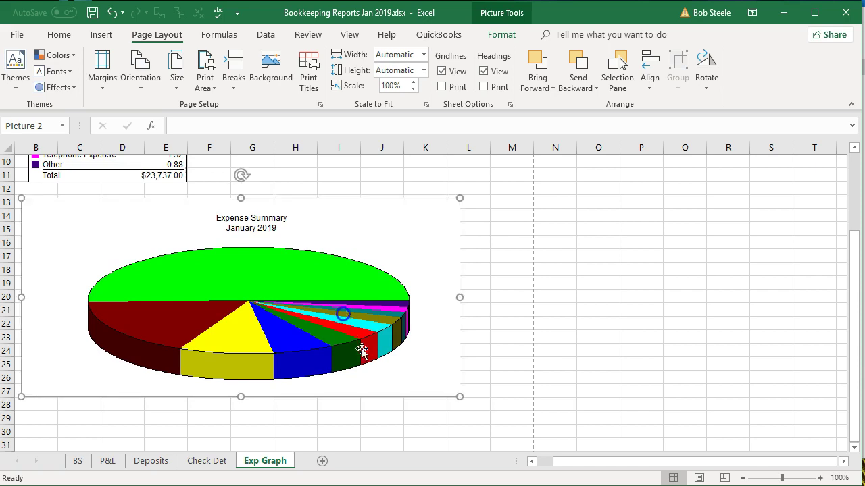
{"action": "scroll", "coordinate": [358, 338], "scroll_direction": "up", "scroll_amount": 3}
{"action": "left_click", "coordinate": [150, 267]}
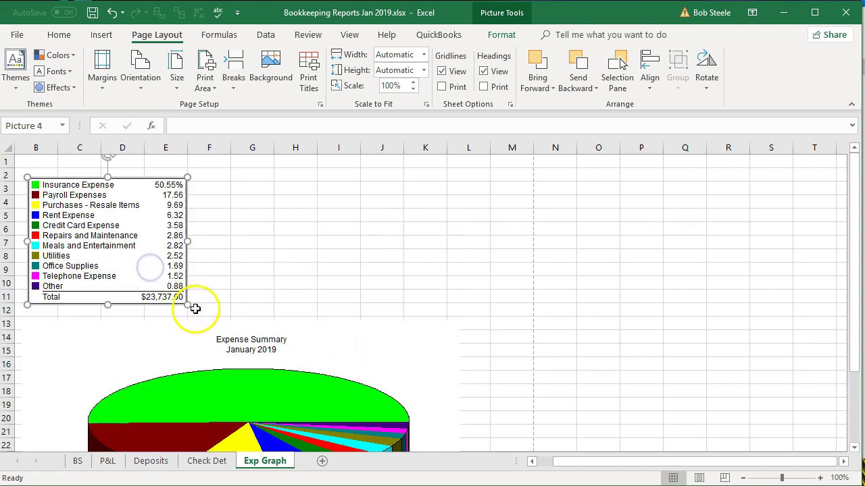
Try to place a shrunken pie chart beside a slightly enlarged legend so both fit on one landscape page.
{"action": "left_click_drag", "start_coordinate": [227, 374], "coordinate": [260, 244]}
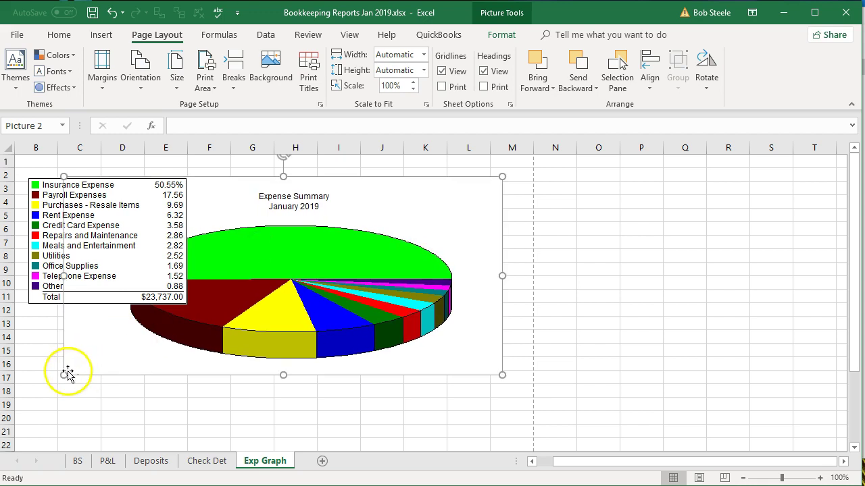
{"action": "left_click_drag", "start_coordinate": [63, 375], "coordinate": [205, 312]}
{"action": "left_click_drag", "start_coordinate": [332, 289], "coordinate": [346, 323]}
{"action": "left_click_drag", "start_coordinate": [128, 242], "coordinate": [147, 274]}
{"action": "mouse_move", "coordinate": [43, 340]}
{"action": "left_mouse_down"}
{"action": "mouse_move", "coordinate": [35, 354]}
{"action": "mouse_move", "coordinate": [44, 345]}
{"action": "left_mouse_up"}
{"action": "left_click_drag", "start_coordinate": [104, 303], "coordinate": [99, 303]}
{"action": "mouse_move", "coordinate": [324, 313]}
{"action": "left_mouse_down"}
{"action": "mouse_move", "coordinate": [352, 316]}
{"action": "mouse_move", "coordinate": [335, 314]}
{"action": "left_mouse_up"}
Undo the side-by-side arrangement and resizing, back to the legend placed above the full-size pie chart.
{"action": "left_click", "coordinate": [112, 13]}
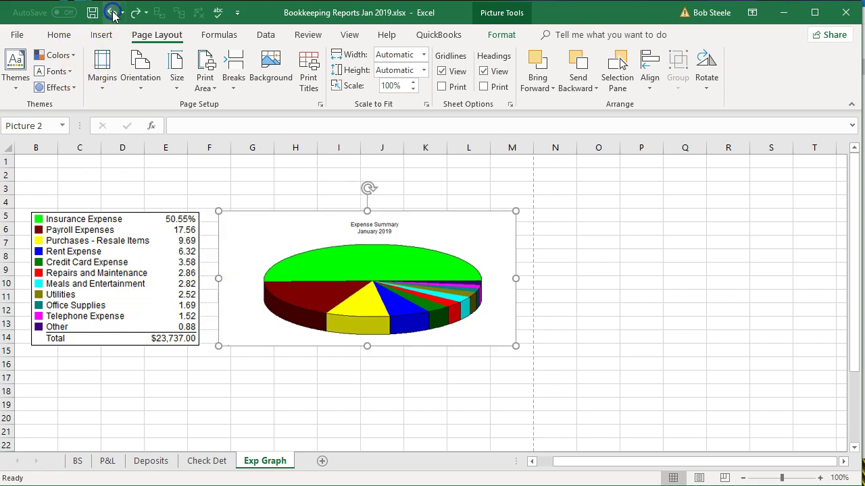
{"action": "left_click", "coordinate": [112, 13]}
{"action": "left_click", "coordinate": [113, 13]}
{"action": "left_click", "coordinate": [112, 13]}
{"action": "left_click", "coordinate": [112, 13]}
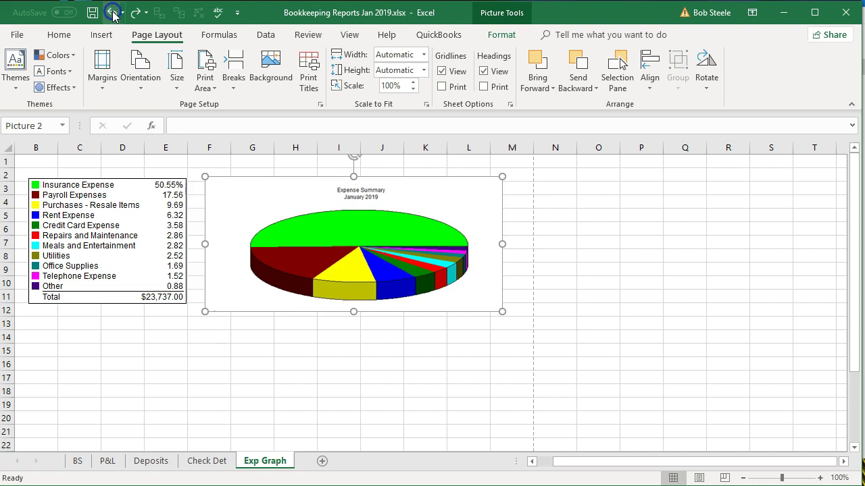
{"action": "left_click", "coordinate": [112, 13]}
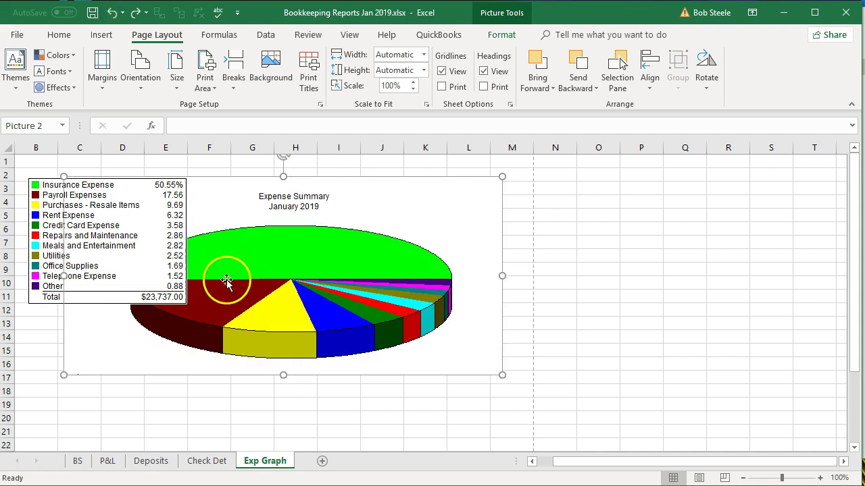
{"action": "left_click", "coordinate": [112, 13]}
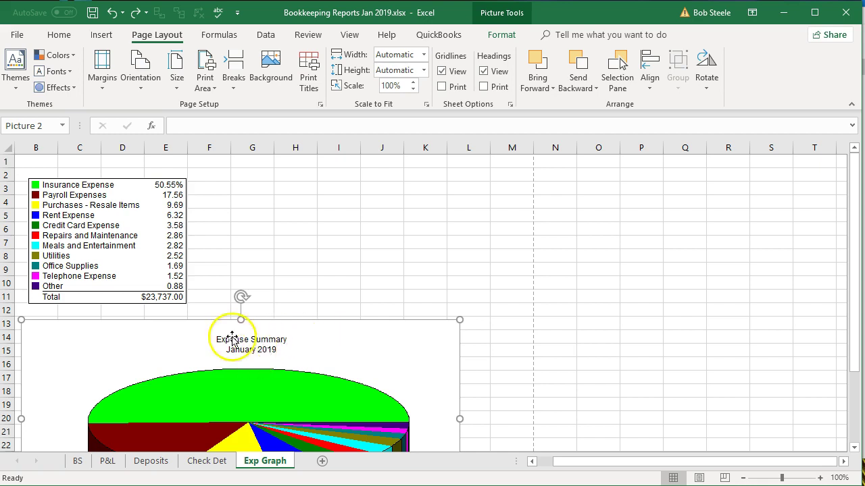
Save the workbook and open the print preview of the entire workbook.
{"action": "left_click", "coordinate": [92, 12]}
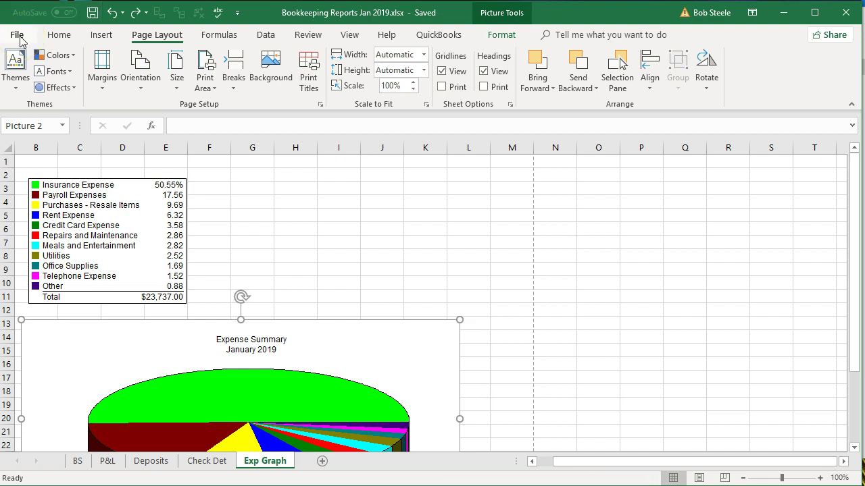
{"action": "left_click", "coordinate": [17, 37]}
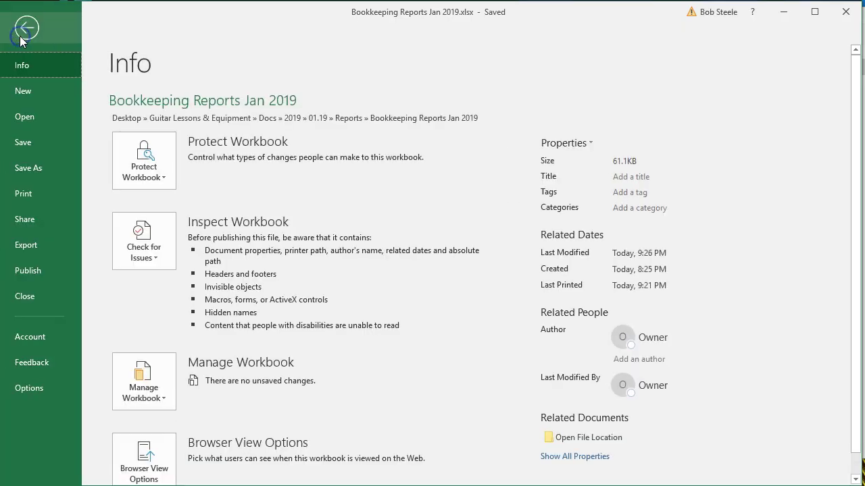
{"action": "left_click", "coordinate": [22, 194]}
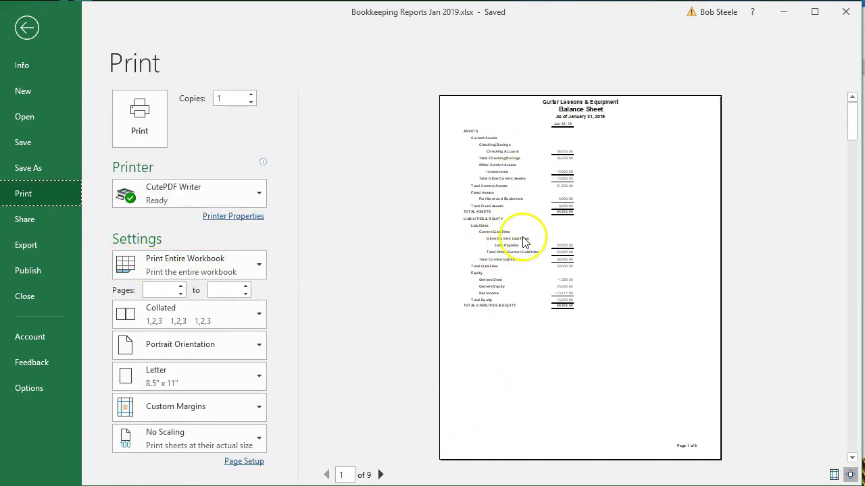
Examine each page of the workbook's print preview, from the balance sheet through to the expense graph.
{"action": "left_click", "coordinate": [380, 475]}
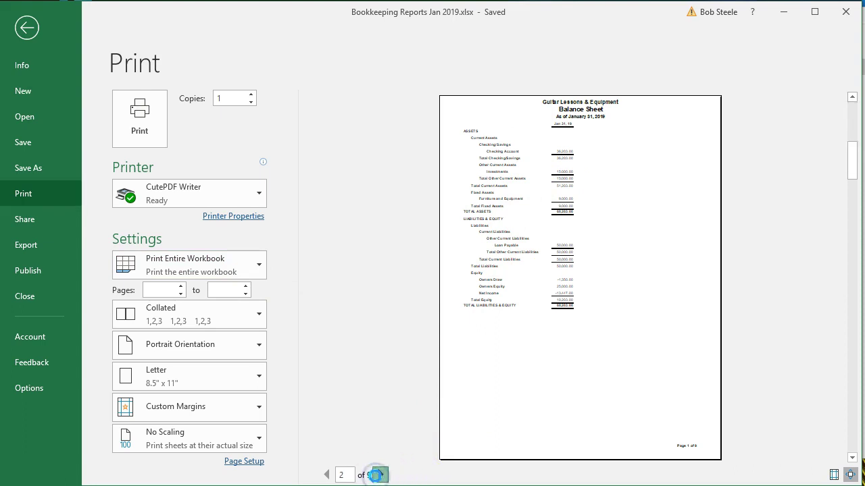
{"action": "left_click", "coordinate": [378, 475]}
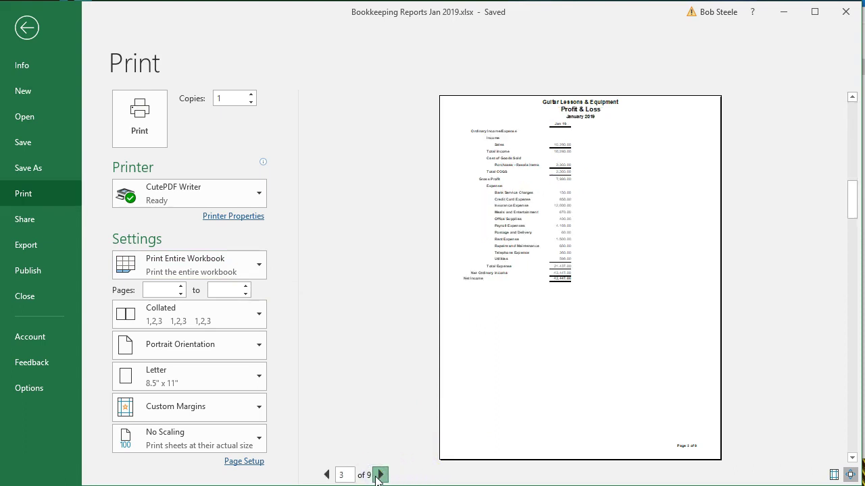
{"action": "left_click", "coordinate": [378, 475]}
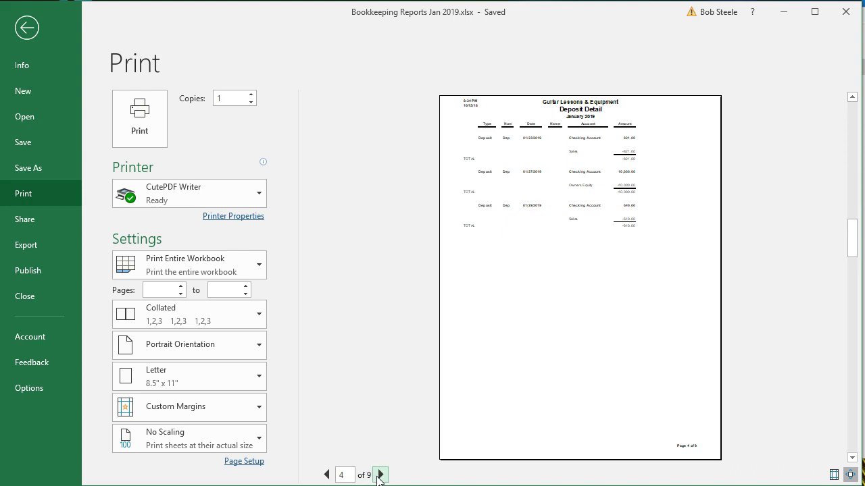
{"action": "left_click", "coordinate": [379, 475]}
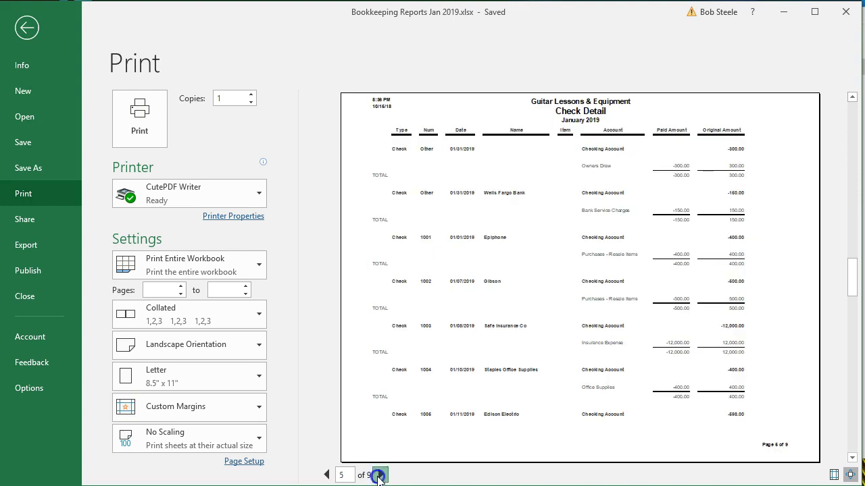
{"action": "left_click", "coordinate": [379, 475]}
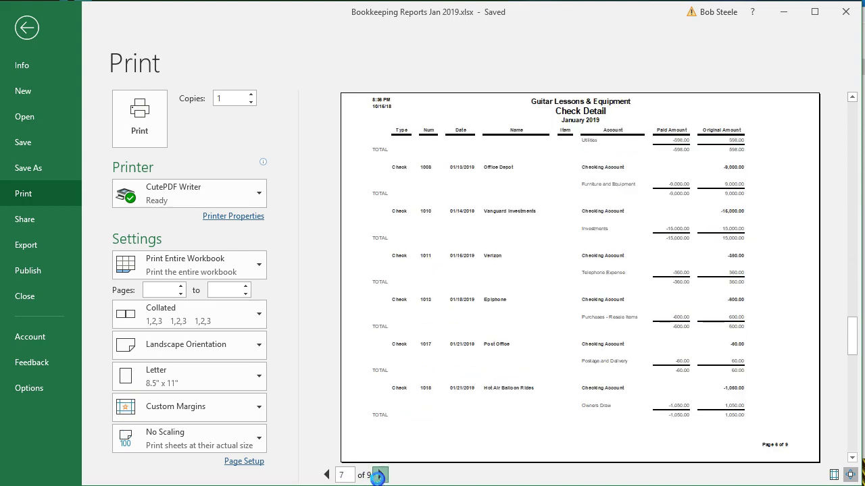
{"action": "left_click", "coordinate": [379, 475]}
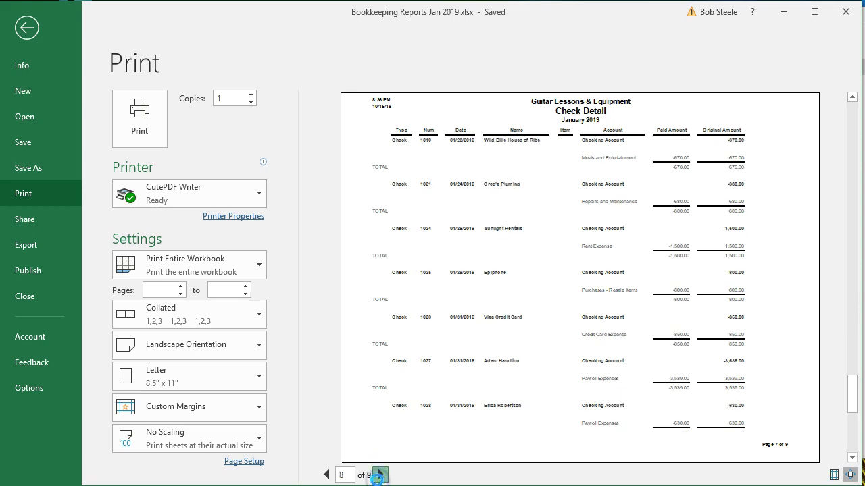
{"action": "left_click", "coordinate": [379, 476]}
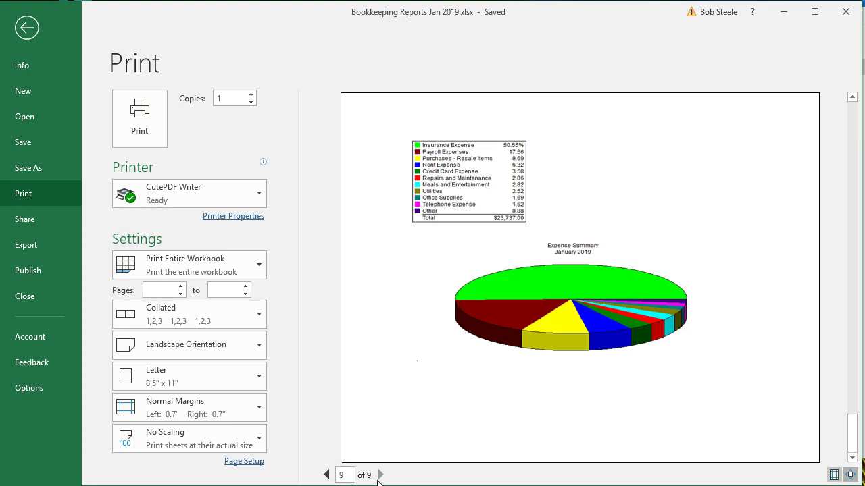
Print the entire workbook with CutePDF Writer to Bookkeeping Reports Jan 2019.pdf in the Bookkeeping Reports Jan 2019 folder.
{"action": "left_click", "coordinate": [121, 120]}
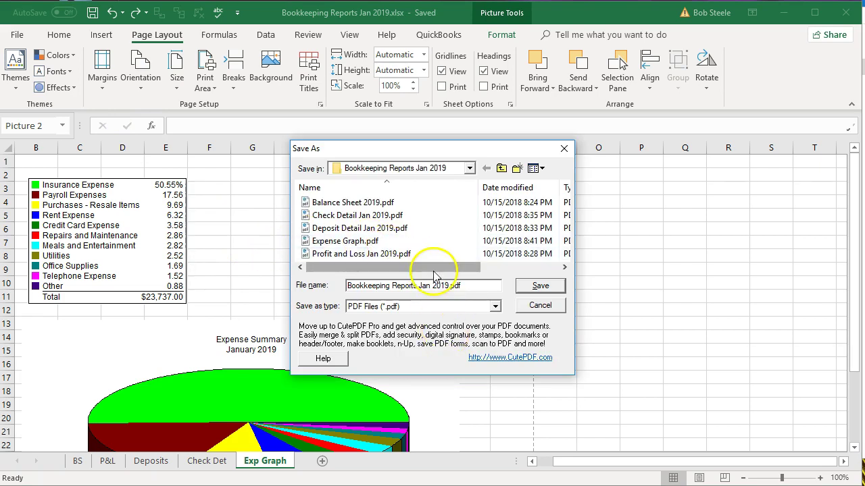
{"action": "left_click", "coordinate": [469, 168]}
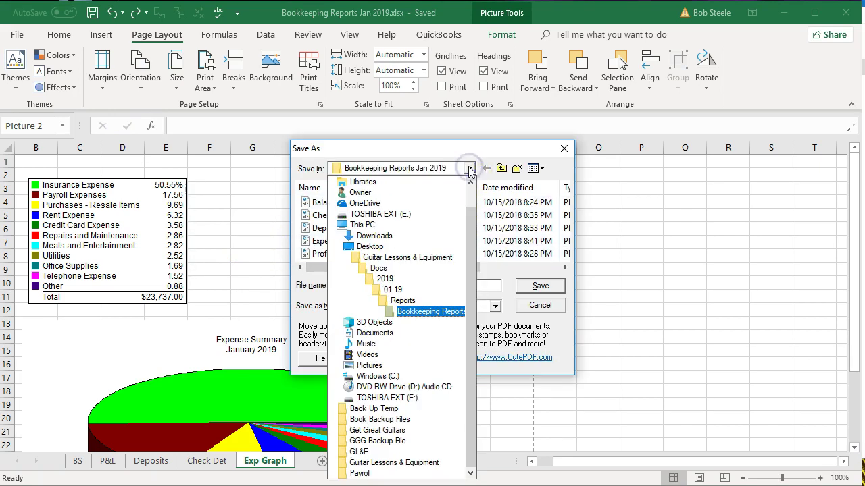
{"action": "left_click", "coordinate": [469, 168]}
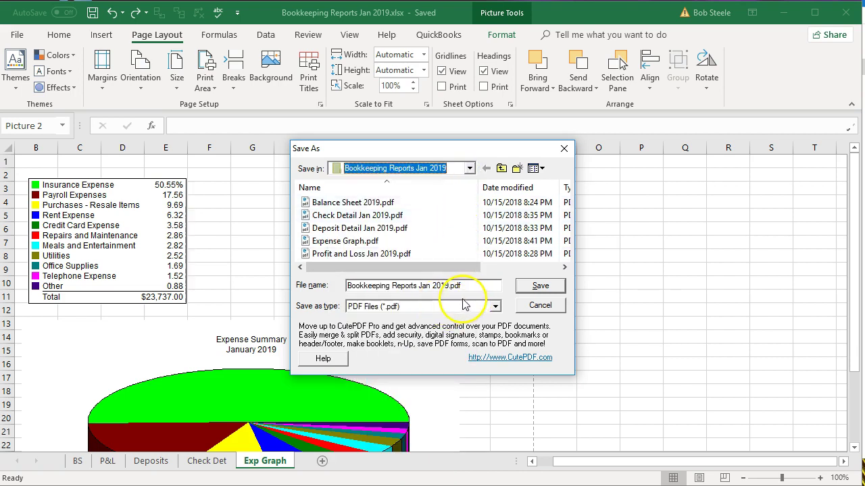
{"action": "left_click", "coordinate": [527, 290]}
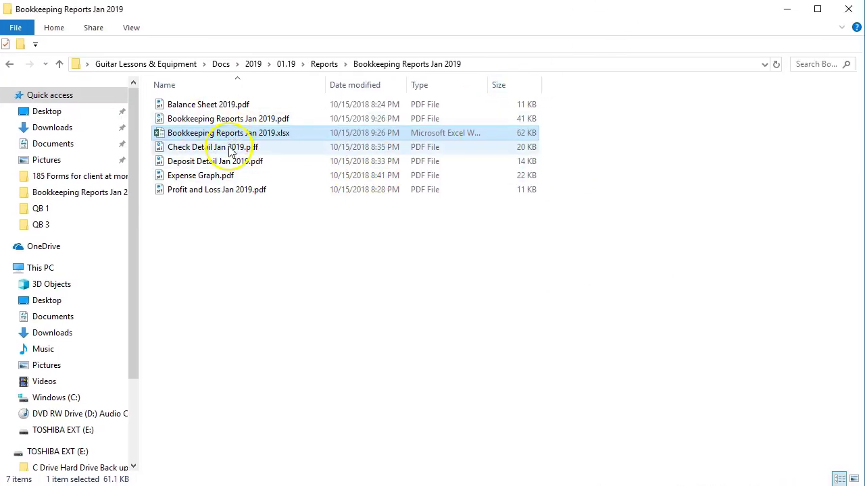
Open Bookkeeping Reports Jan 2019.pdf in Adobe Acrobat Reader DC and collapse the tools pane to widen the page view.
{"action": "left_click", "coordinate": [199, 120]}
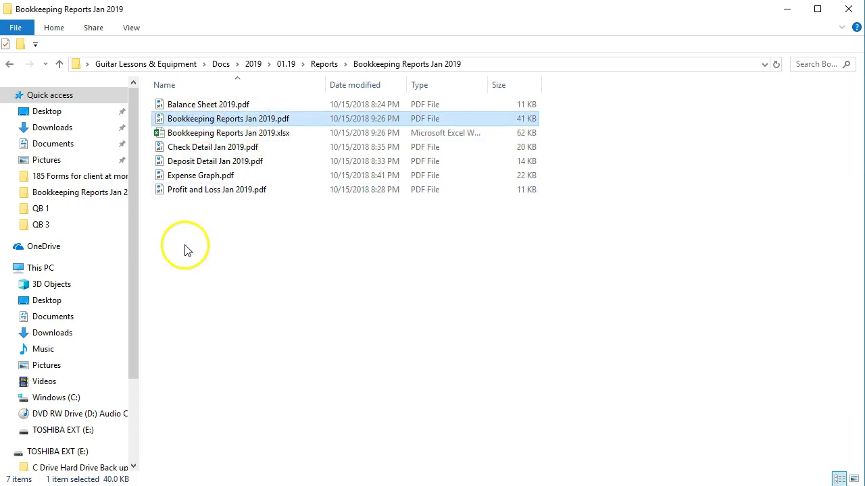
{"action": "right_click", "coordinate": [210, 119]}
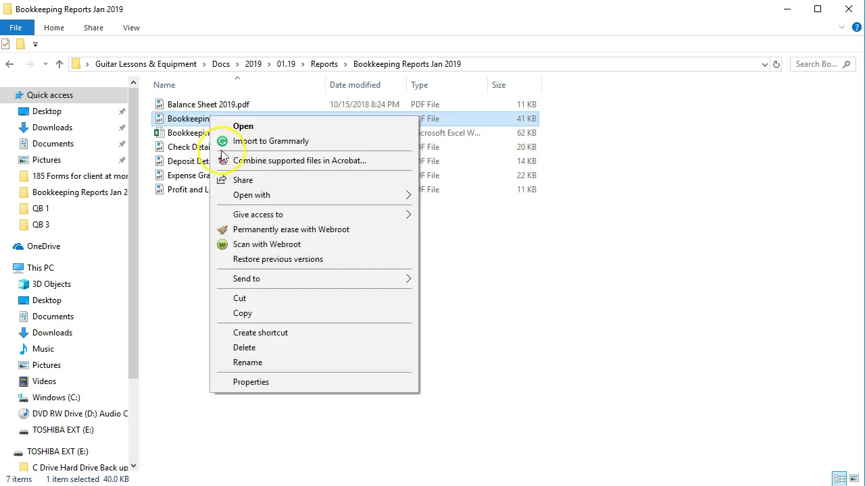
{"action": "mouse_move", "coordinate": [240, 197]}
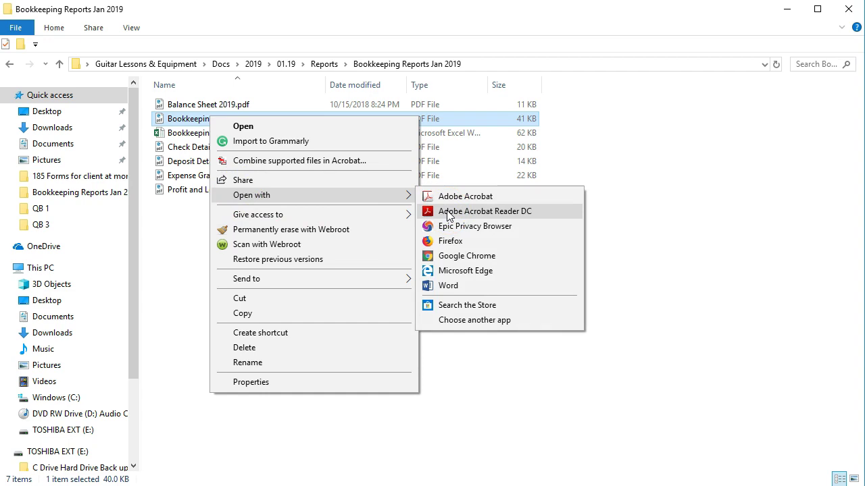
{"action": "left_click", "coordinate": [448, 214]}
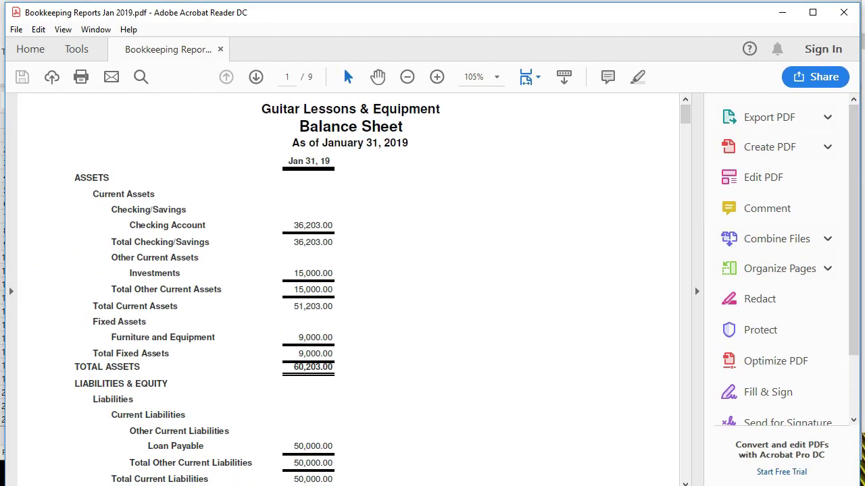
{"action": "left_click", "coordinate": [577, 283]}
{"action": "left_click_drag", "start_coordinate": [466, 10], "coordinate": [454, 8]}
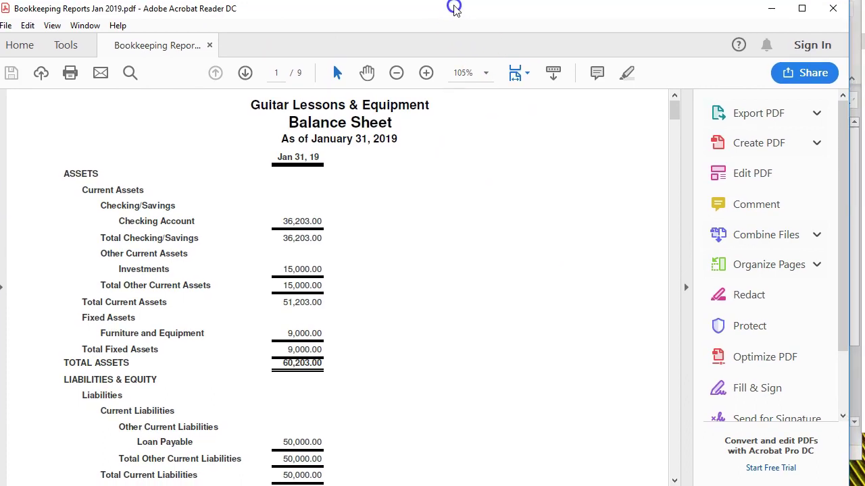
{"action": "left_click", "coordinate": [685, 288]}
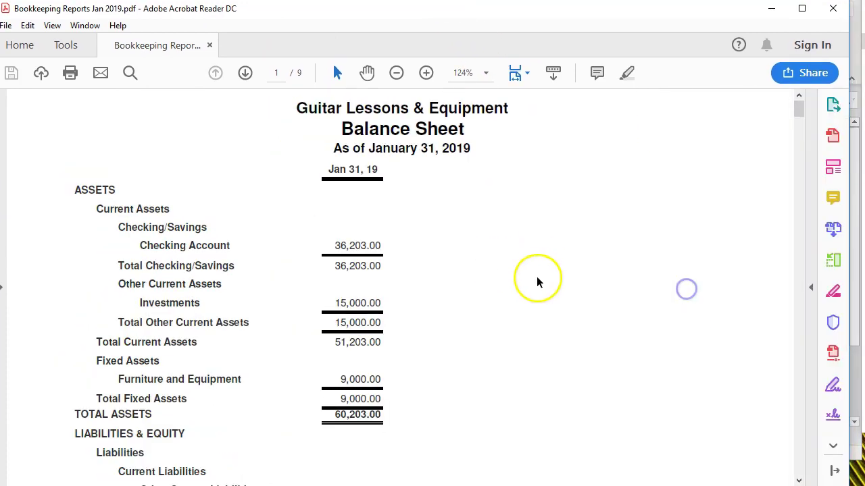
Examine every page of the combined PDF, from the balance sheet through profit and loss, deposit and check details to the expense graph.
{"action": "scroll", "coordinate": [484, 275], "scroll_direction": "down", "scroll_amount": 10}
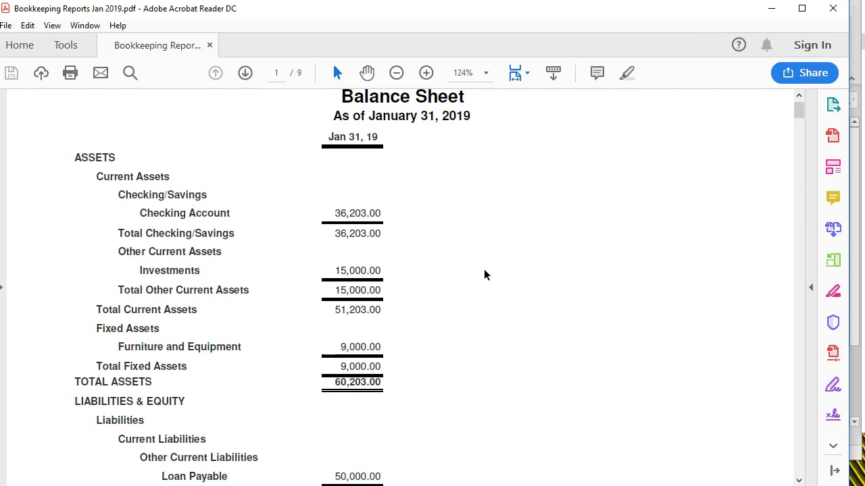
{"action": "scroll", "coordinate": [465, 290], "scroll_direction": "down", "scroll_amount": 10}
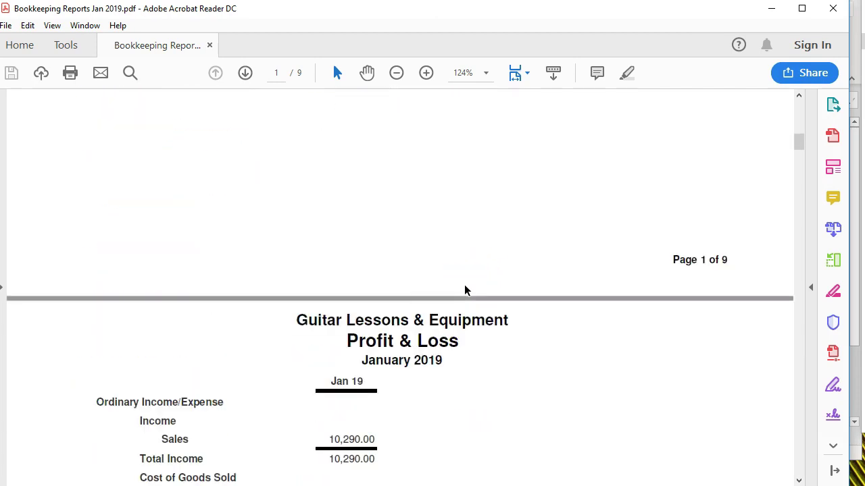
{"action": "left_click", "coordinate": [465, 300]}
{"action": "scroll", "coordinate": [464, 299], "scroll_direction": "down", "scroll_amount": 10}
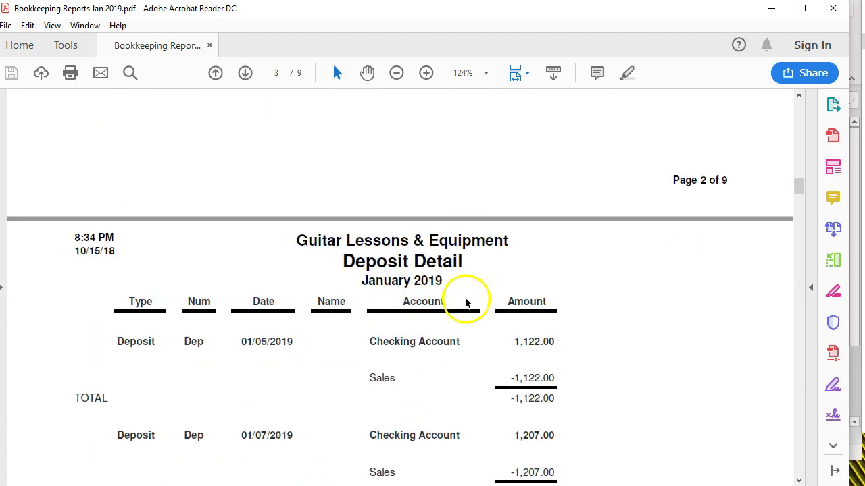
{"action": "scroll", "coordinate": [464, 298], "scroll_direction": "down", "scroll_amount": 10}
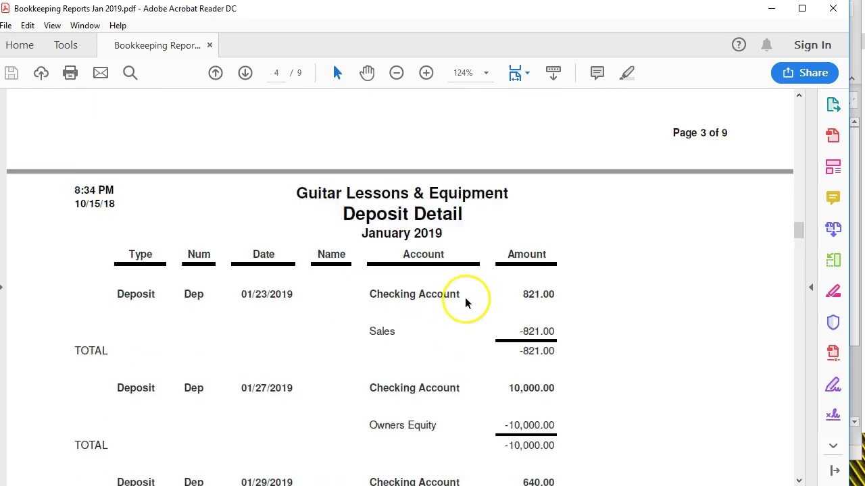
{"action": "scroll", "coordinate": [465, 300], "scroll_direction": "down", "scroll_amount": 10}
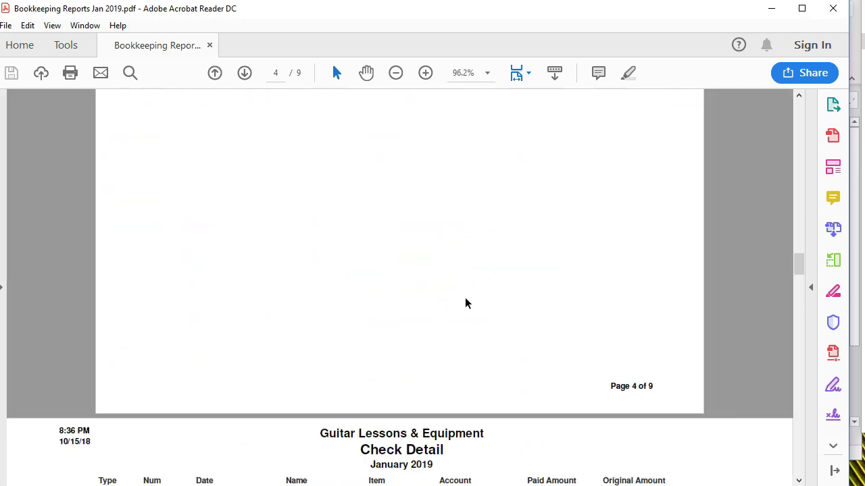
{"action": "scroll", "coordinate": [464, 300], "scroll_direction": "down", "scroll_amount": 12}
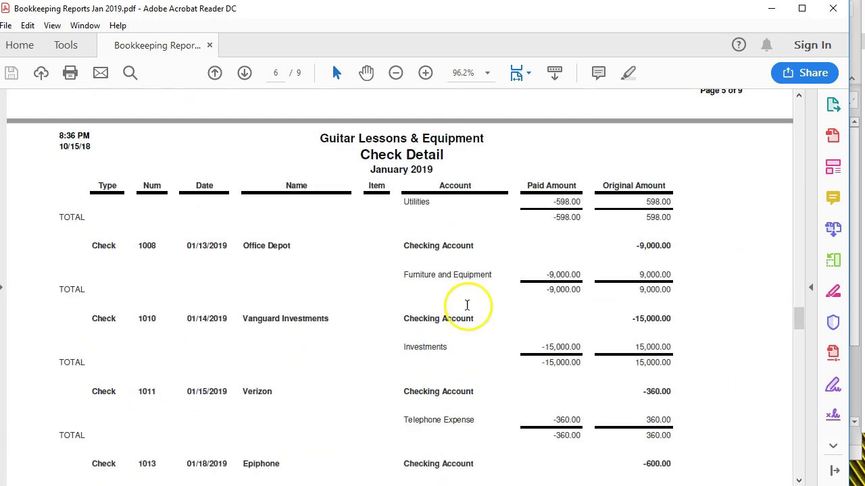
{"action": "scroll", "coordinate": [467, 306], "scroll_direction": "down", "scroll_amount": 12}
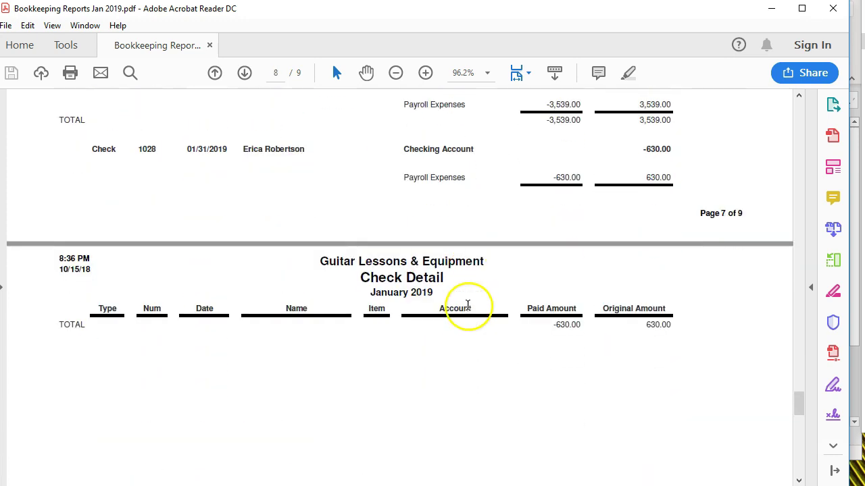
{"action": "scroll", "coordinate": [468, 309], "scroll_direction": "down", "scroll_amount": 5}
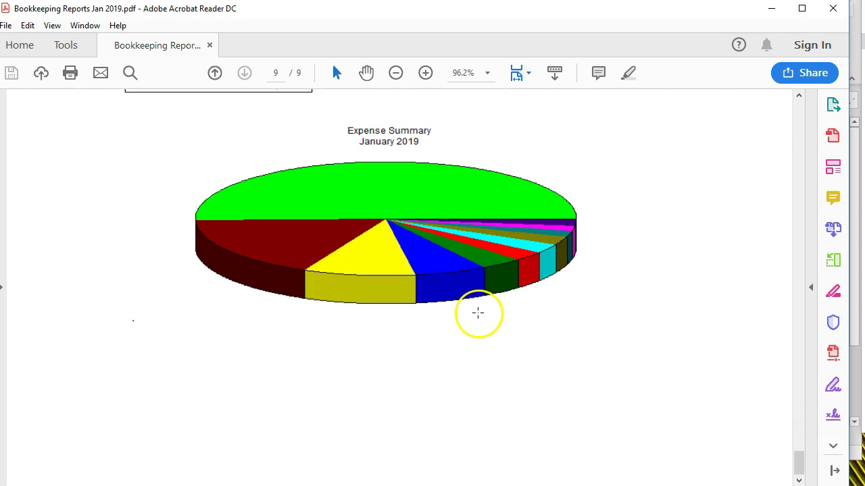
{"action": "scroll", "coordinate": [472, 314], "scroll_direction": "up", "scroll_amount": 4}
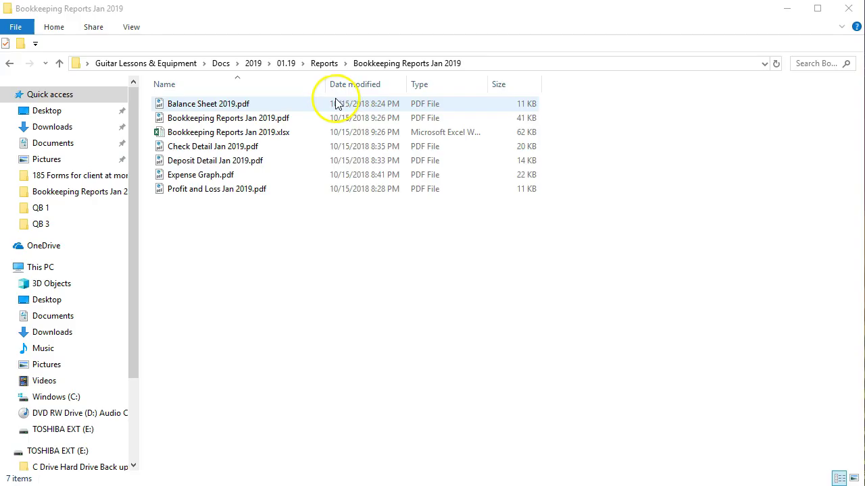
Go back to the parent Reports folder in File Explorer and select the Guitar Lessons & Equipment QuickBooks backup file.
{"action": "left_click", "coordinate": [324, 63]}
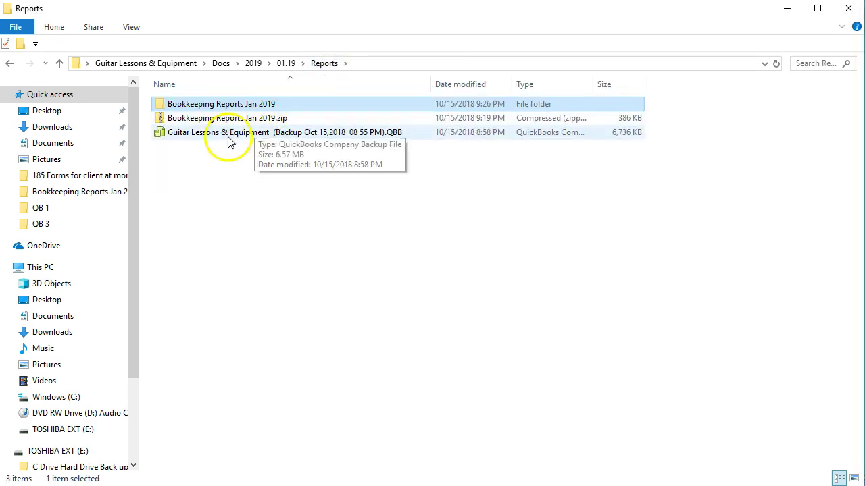
{"action": "left_click", "coordinate": [210, 135]}
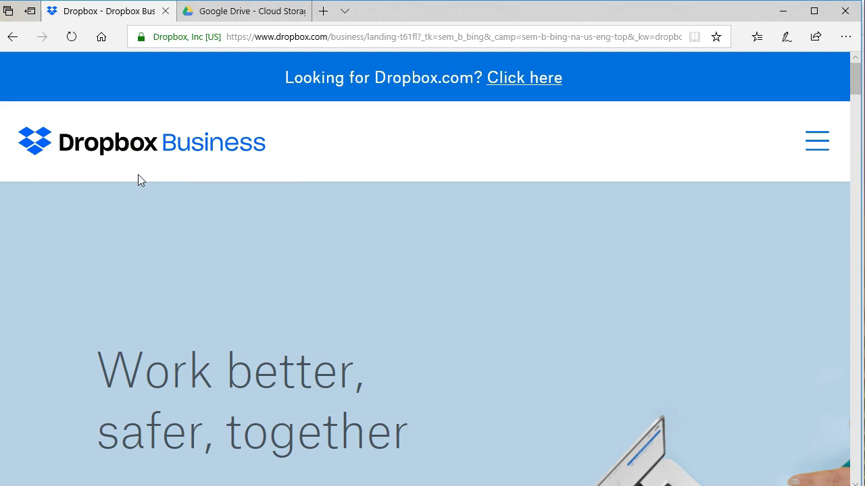
Switch from the Dropbox Business page to the Google Drive page in the browser to view that file-sharing option.
{"action": "left_click", "coordinate": [213, 14]}
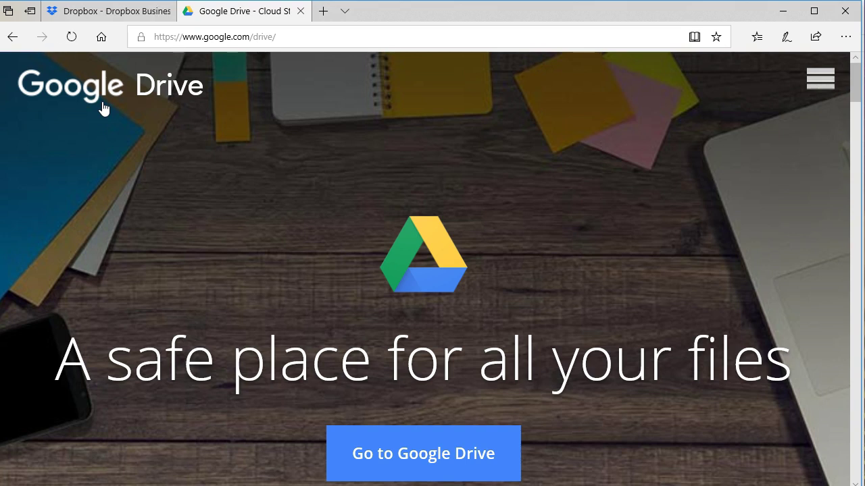
{"action": "left_click", "coordinate": [114, 144]}
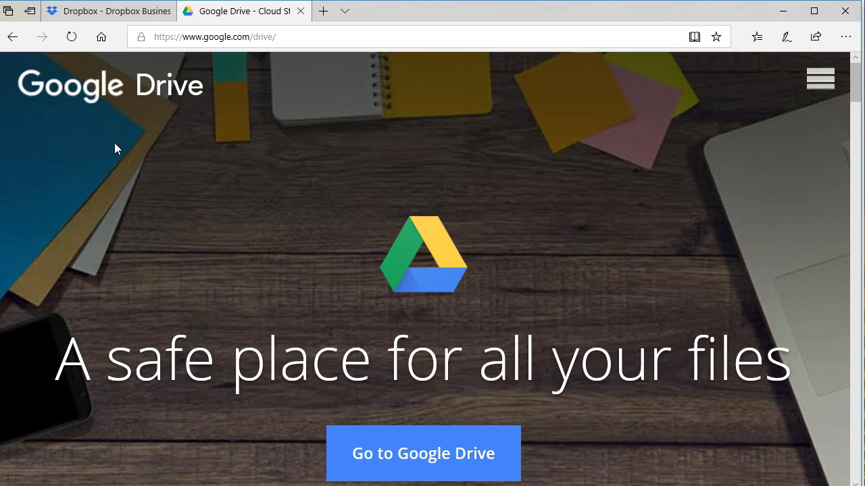